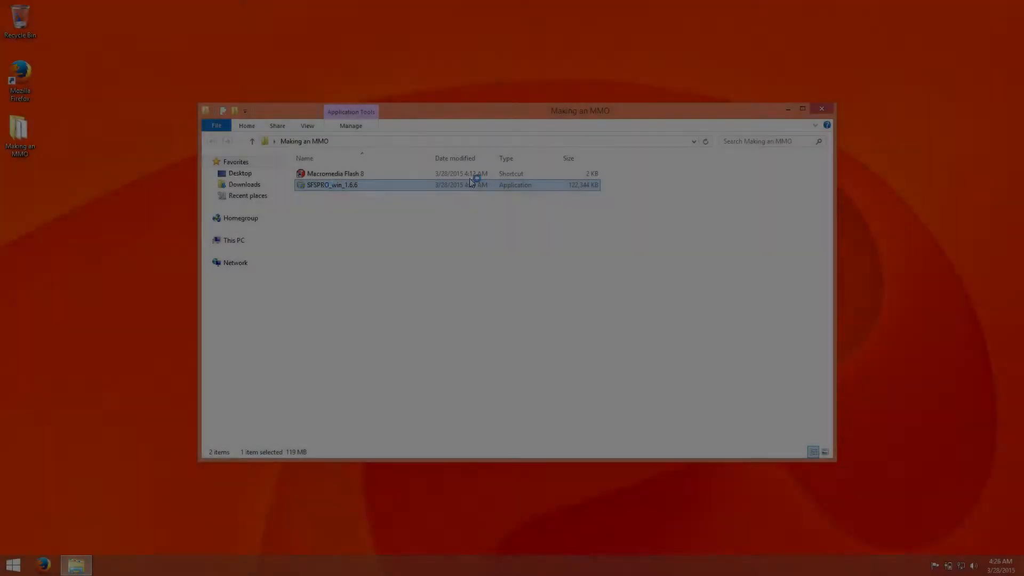
# - Allow the SFSPRO_win_1.6.6 installer to make changes to the computer and accept the SmartFoxServer PRO license agreement
pyautogui.press('Left')
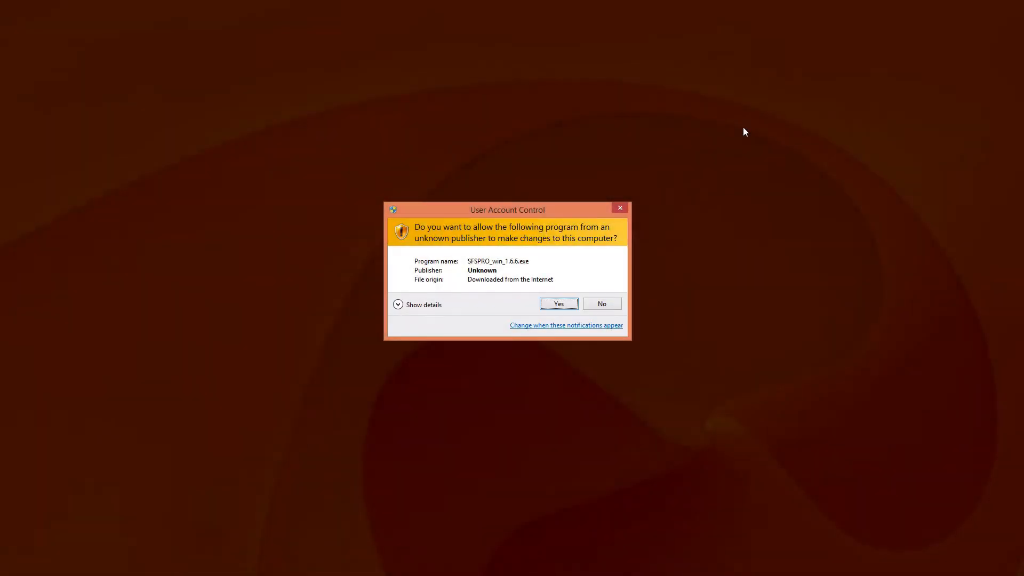
pyautogui.press('Return')
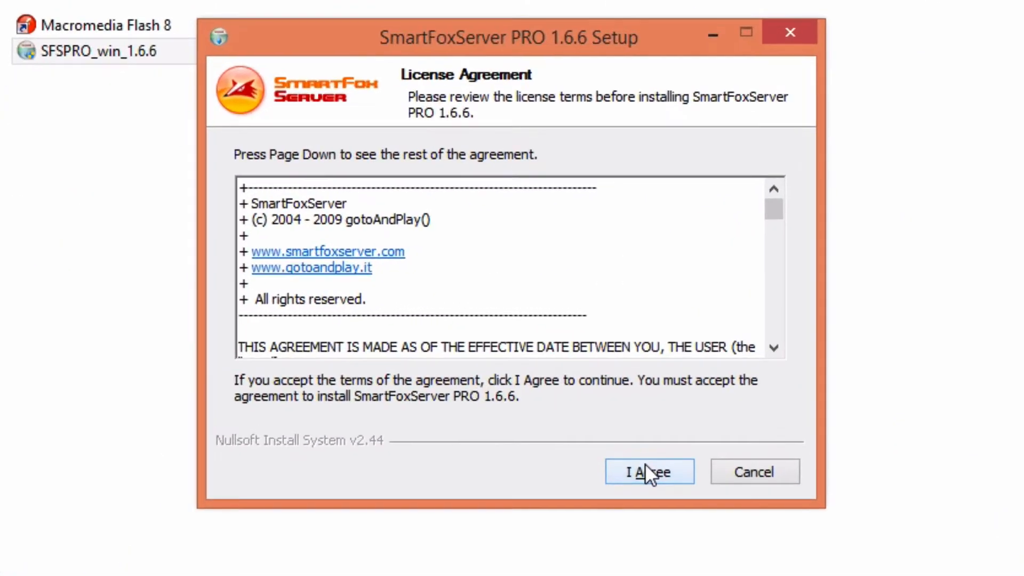
pyautogui.click(570, 365)
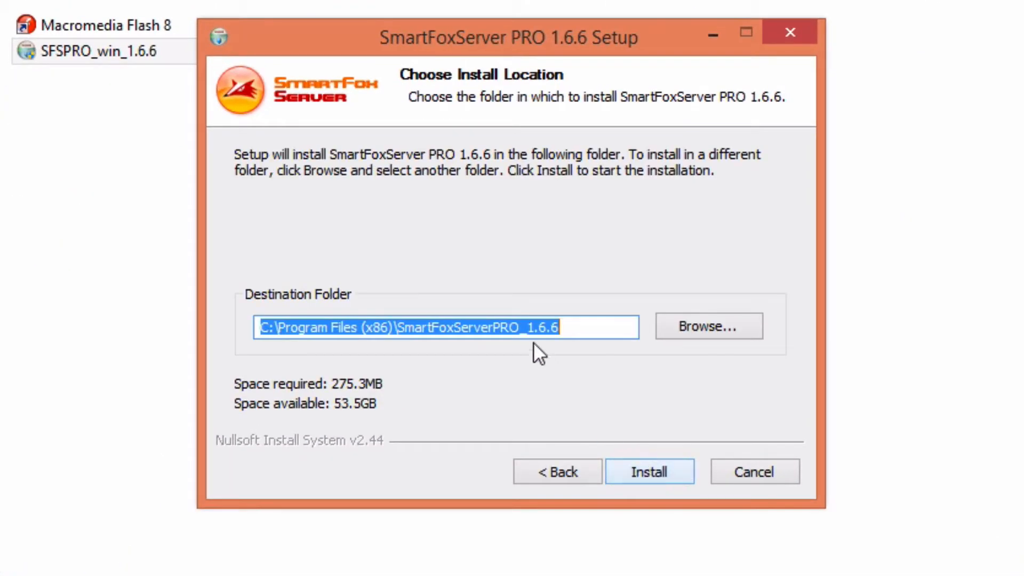
# - Set the installation destination to SmartFoxServerPRO_1.6.6 inside the desktop's Making an MMO folder and start the installation
pyautogui.click(410, 327)
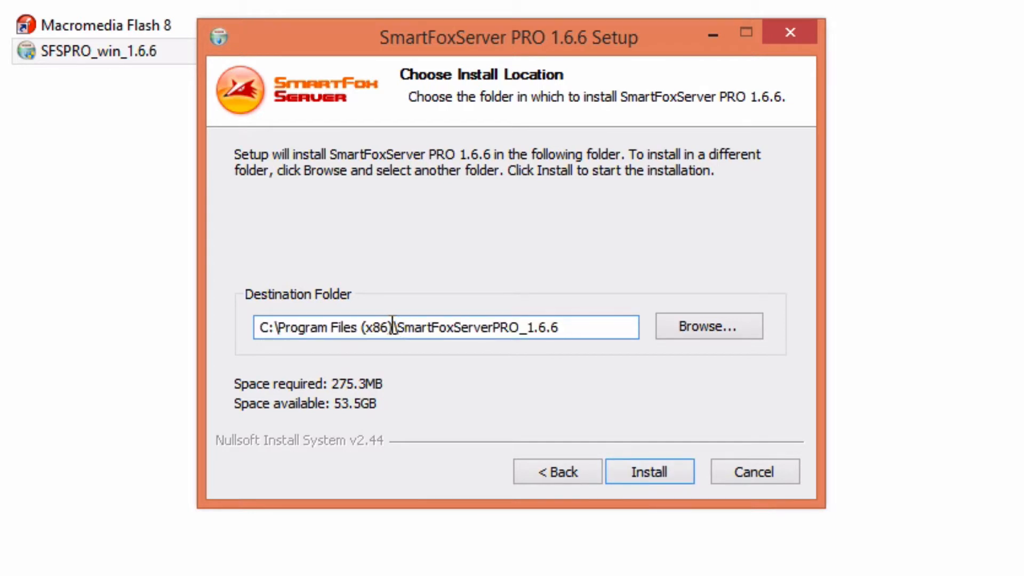
pyautogui.moveTo(399, 327); pyautogui.dragTo(457, 327)
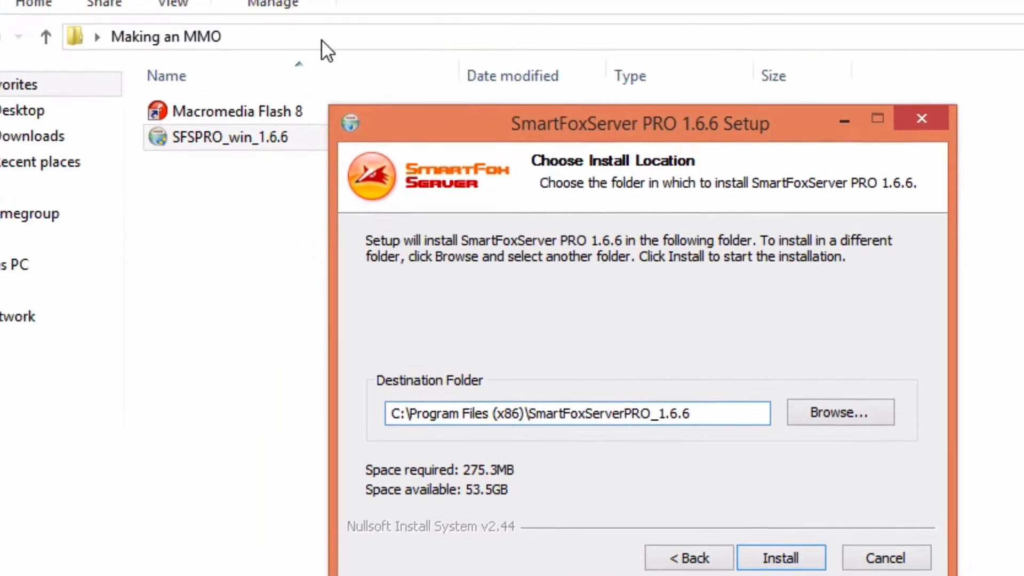
pyautogui.click(321, 39)
pyautogui.hotkey('ctrl', 'c')
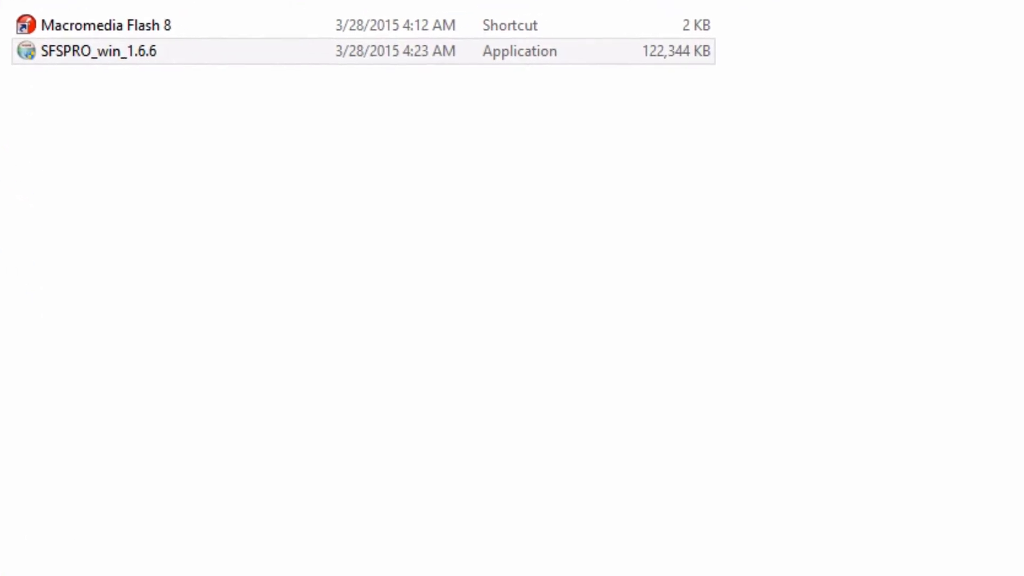
pyautogui.hotkey('alt', 'Tab')
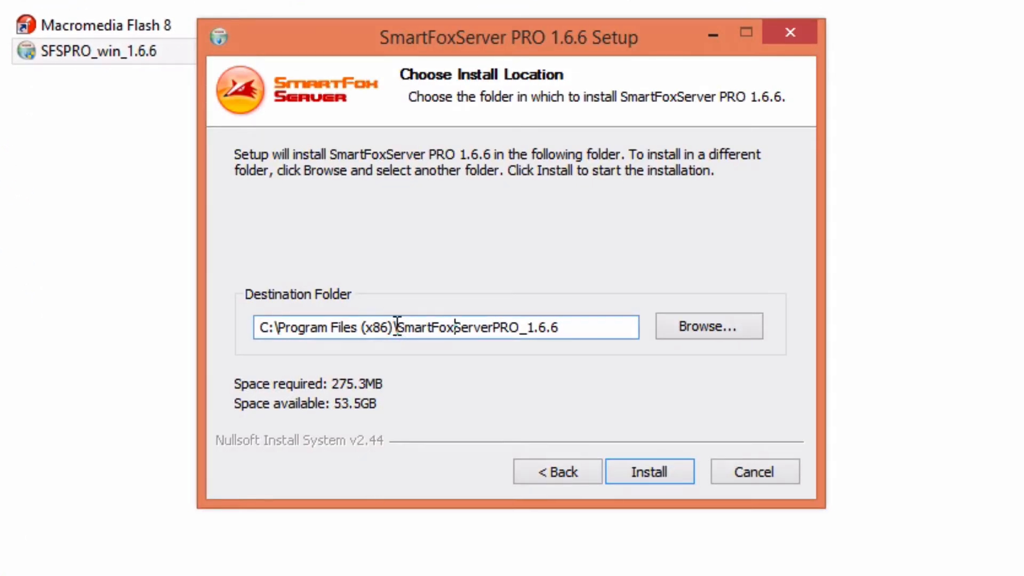
pyautogui.moveTo(171, 281); pyautogui.dragTo(151, 277)
pyautogui.hotkey('ctrl', 'v')
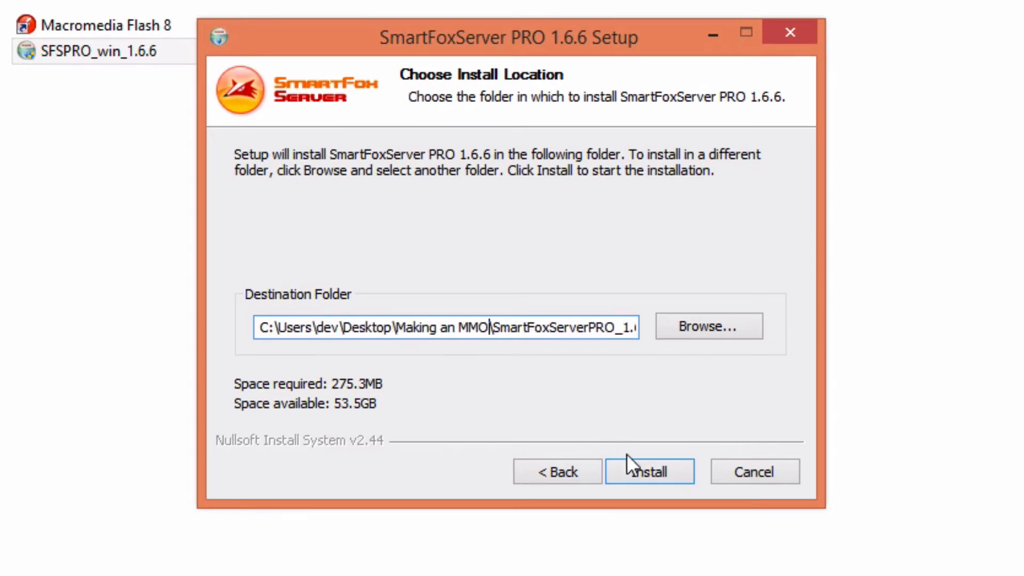
pyautogui.click(636, 469)
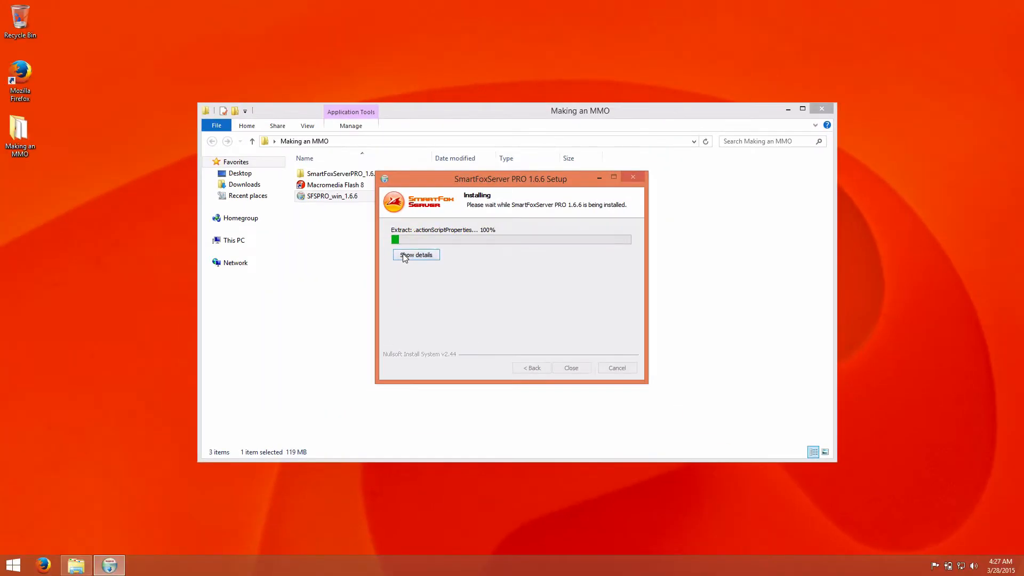
# - Follow the detailed installation progress alongside the opened SmartFoxServerPRO_1.6.6 folder and close the setup wizard on completion
pyautogui.click(416, 255)
pyautogui.moveTo(415, 178); pyautogui.dragTo(58, 328)
pyautogui.doubleClick(336, 173)
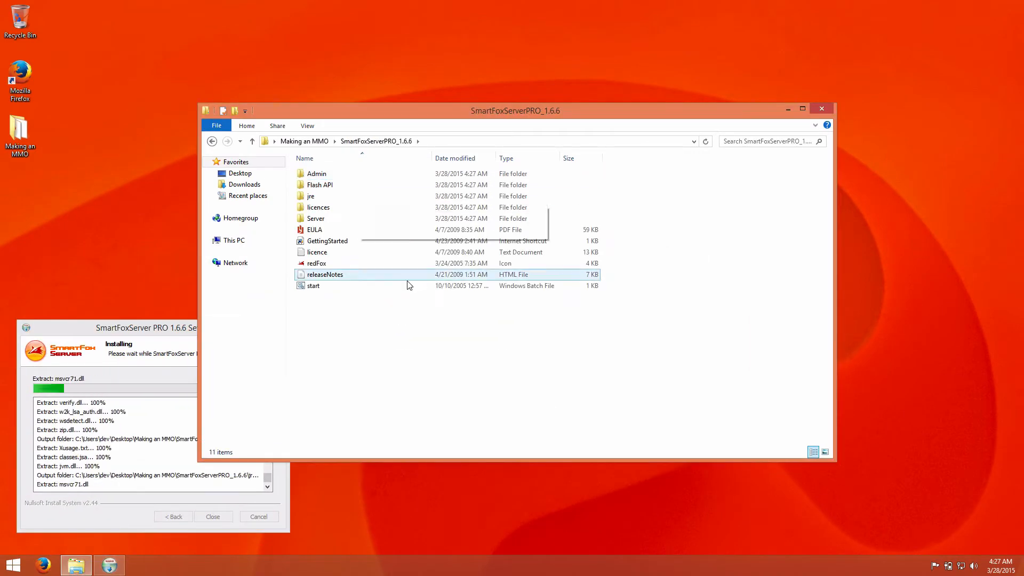
pyautogui.click(202, 466)
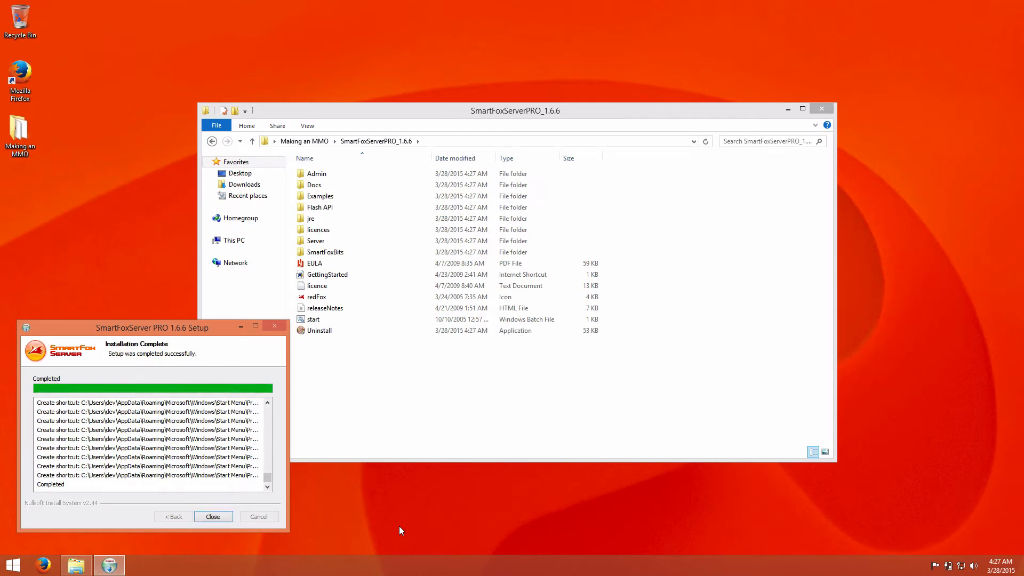
pyautogui.click(212, 516)
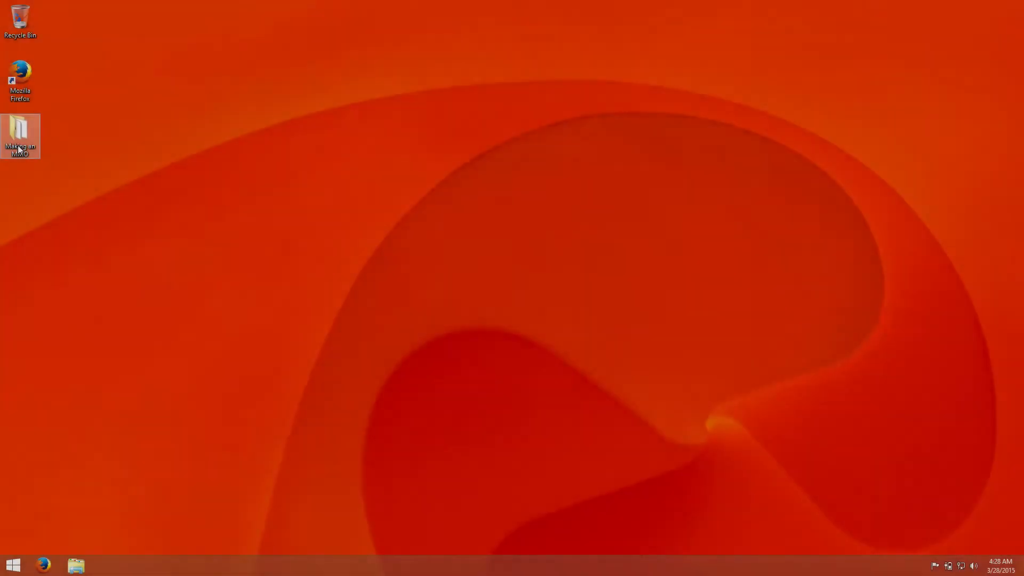
# - Open the Making an MMO folder on the desktop and launch Macromedia Flash 8 from it
pyautogui.doubleClick(18, 132)
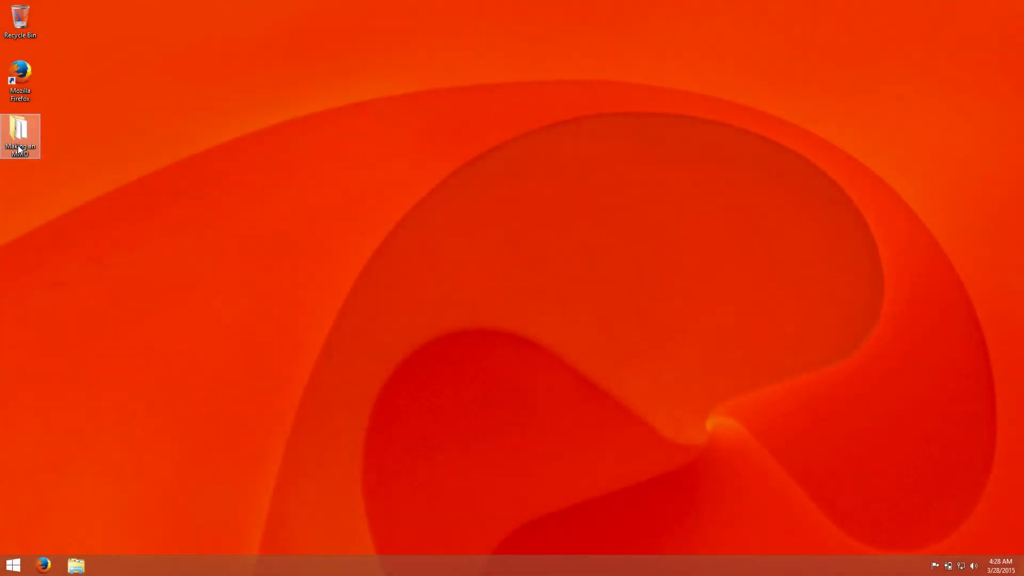
pyautogui.doubleClick(349, 183)
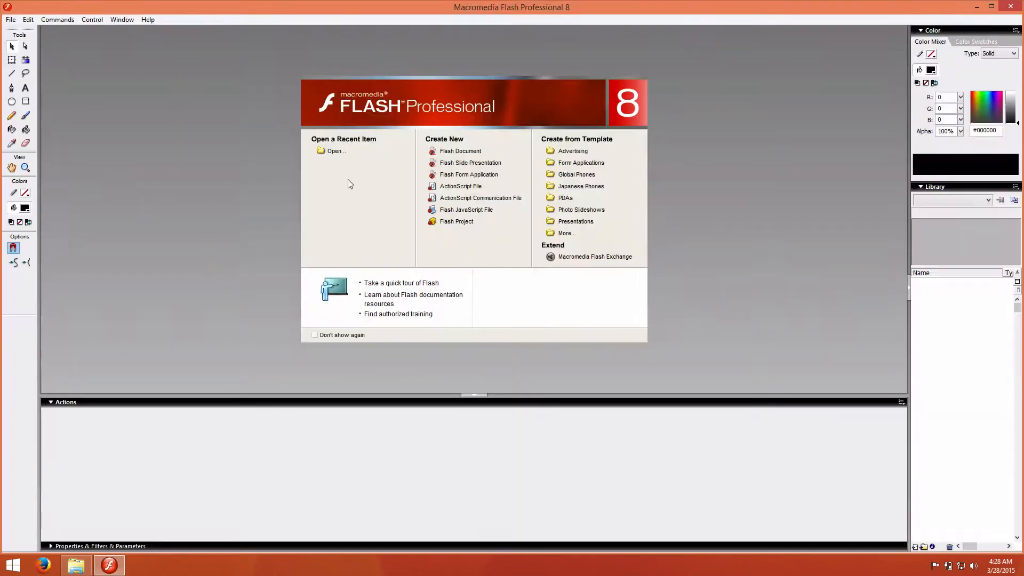
# - Open the avatarChat Flash document from SmartFoxServerPRO_1.6.6 > Examples > AS2 > 04_avatarChat, using the default substitutes for missing fonts
pyautogui.click(363, 151)
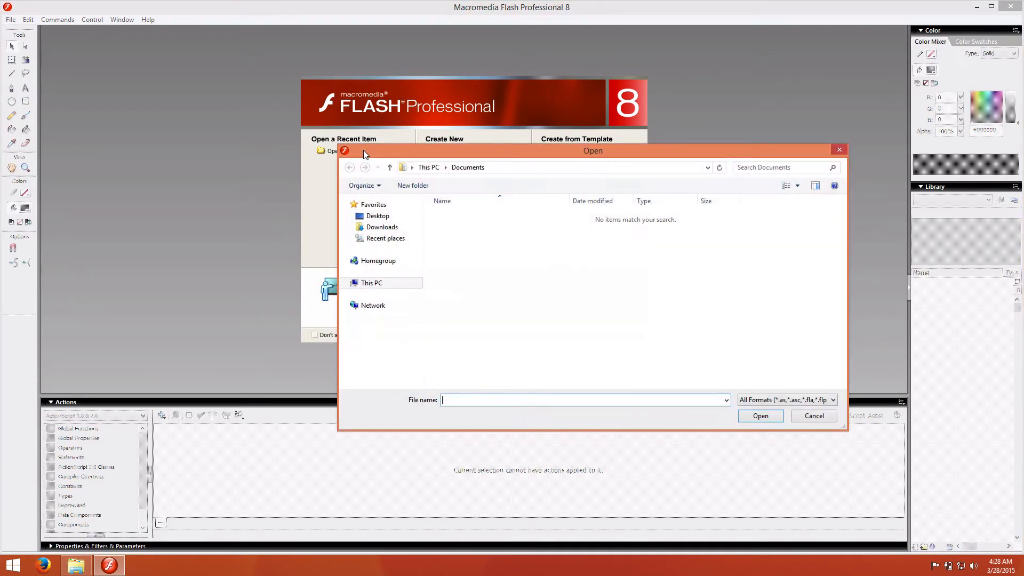
pyautogui.click(373, 217)
pyautogui.doubleClick(717, 251)
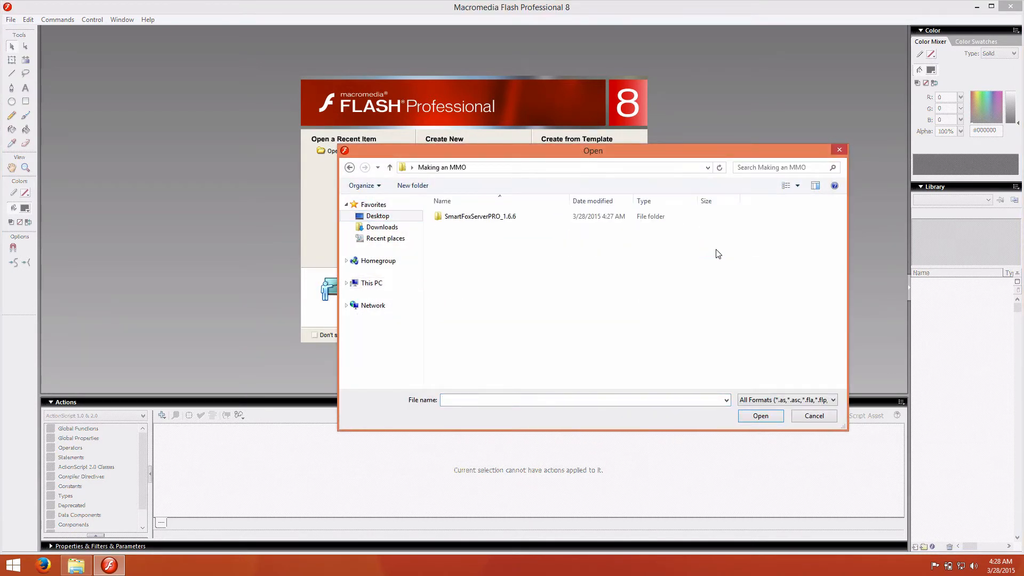
pyautogui.doubleClick(470, 218)
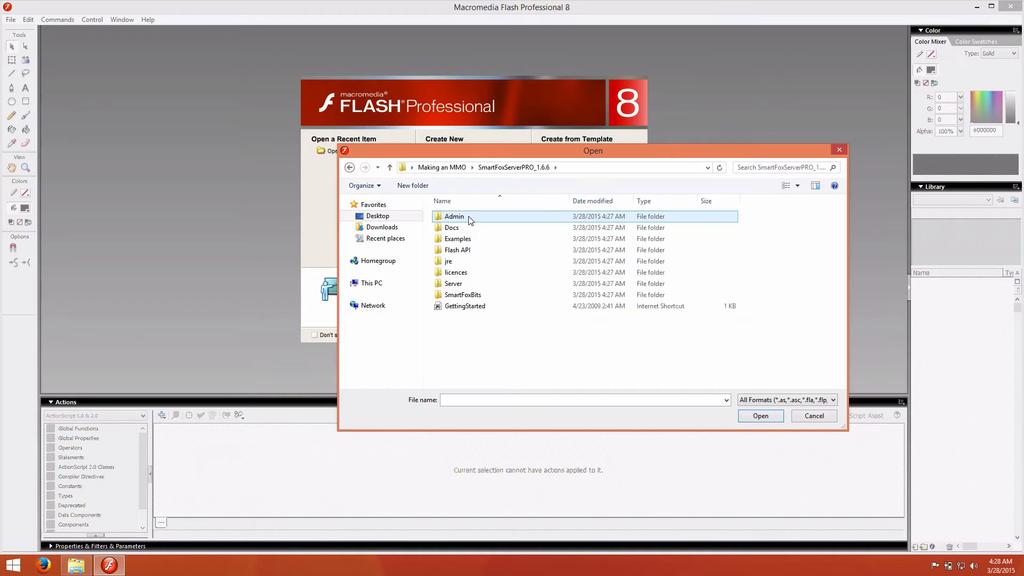
pyautogui.doubleClick(453, 240)
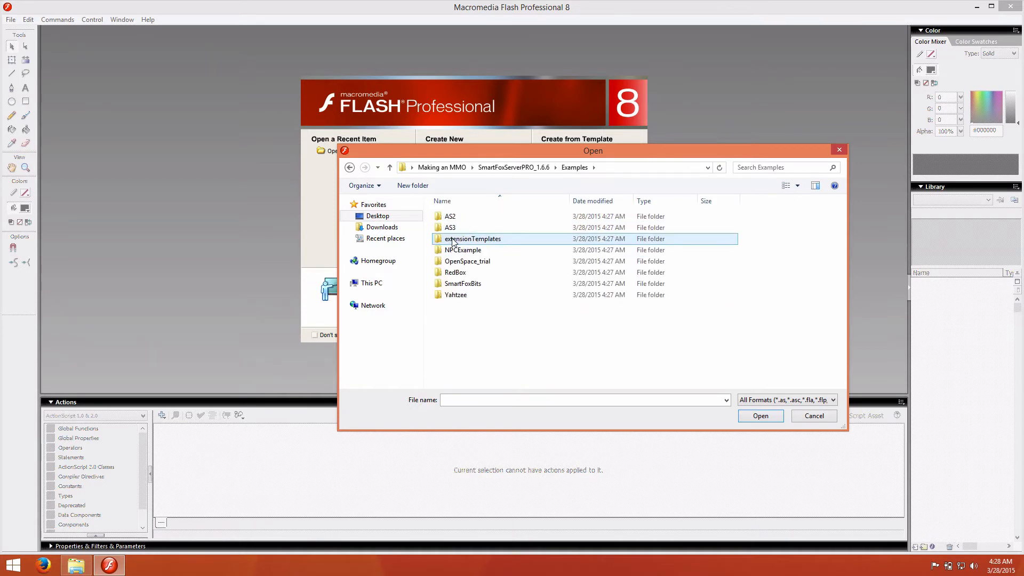
pyautogui.doubleClick(451, 217)
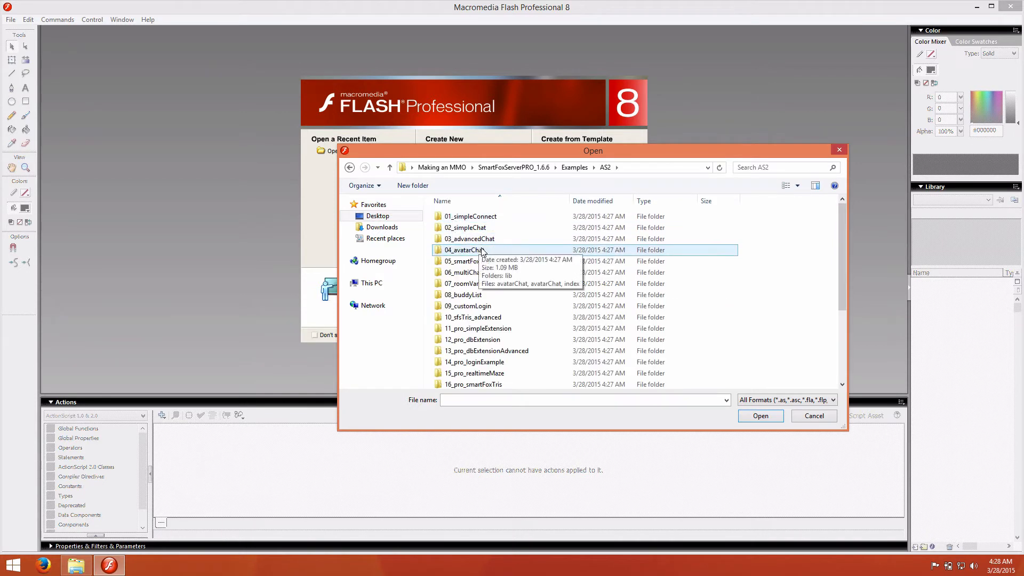
pyautogui.doubleClick(463, 250)
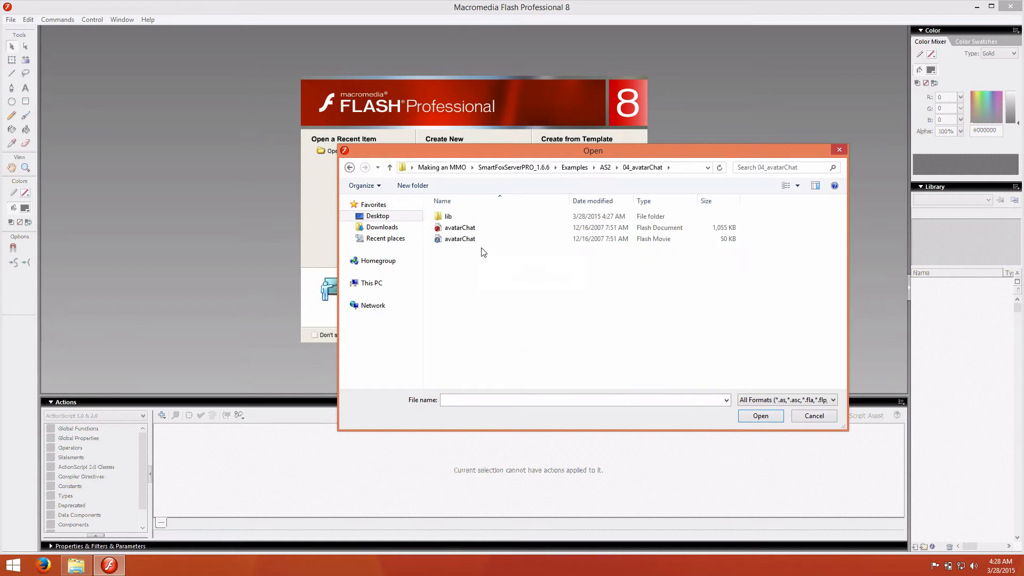
pyautogui.doubleClick(455, 229)
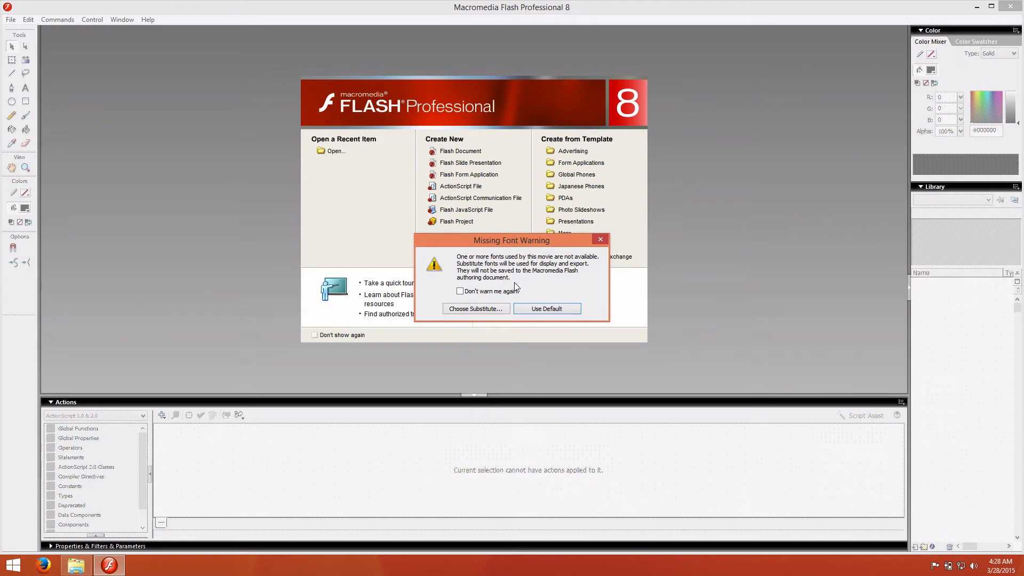
pyautogui.click(547, 309)
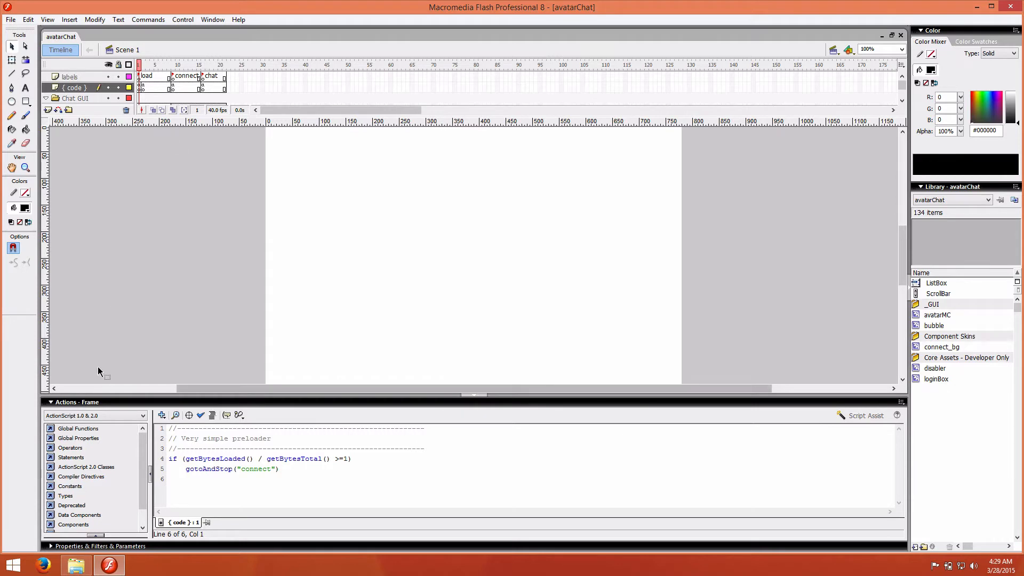
# - On the connect frame, set the status_txt field's font to Arial and keep uppercase, lowercase, numerals and punctuation embedded
pyautogui.click(161, 65)
pyautogui.moveTo(160, 65); pyautogui.dragTo(174, 65)
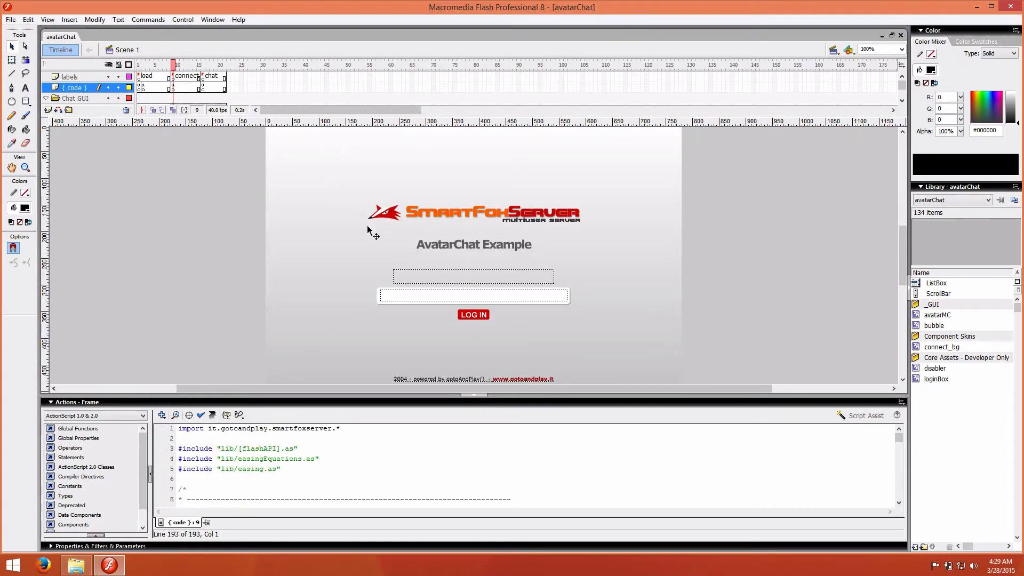
pyautogui.click(485, 280)
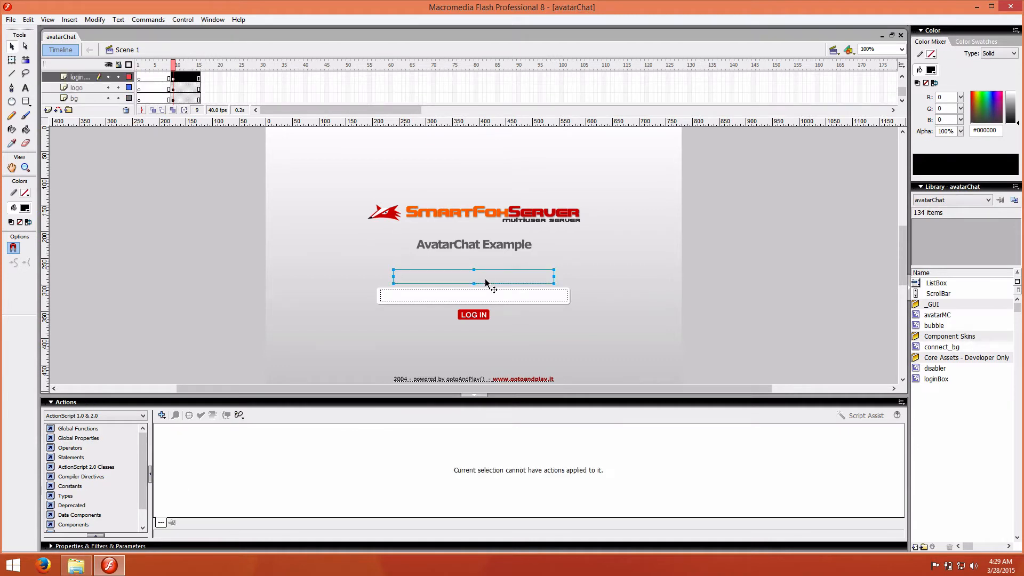
pyautogui.click(118, 545)
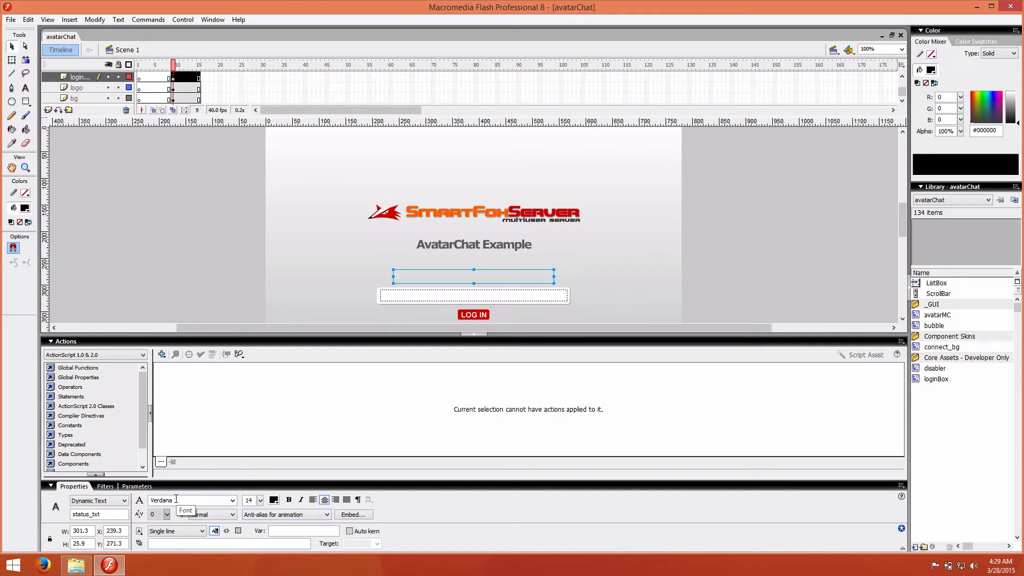
pyautogui.click(233, 501)
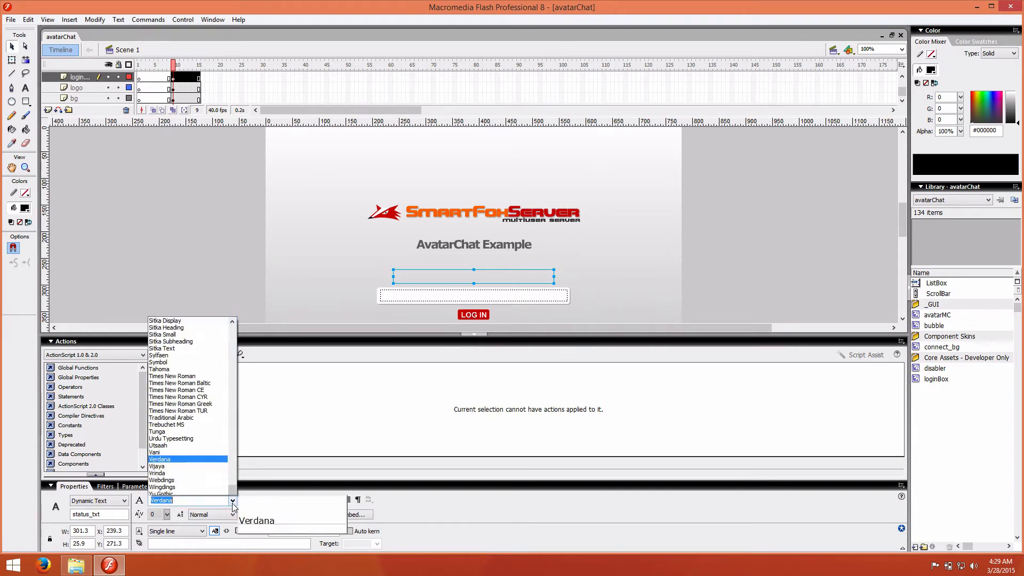
pyautogui.moveTo(232, 462); pyautogui.dragTo(232, 303)
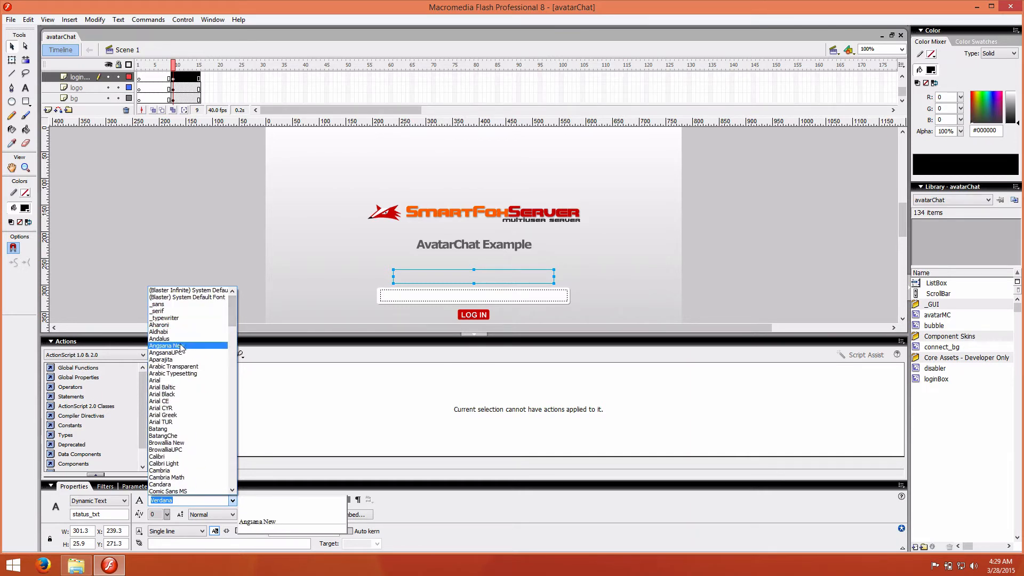
pyautogui.click(173, 382)
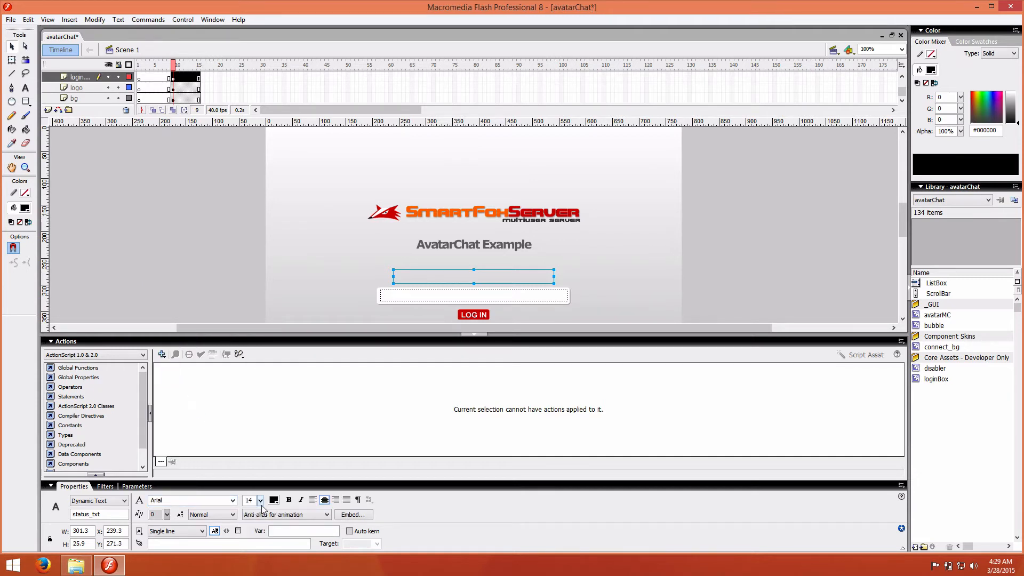
pyautogui.click(342, 515)
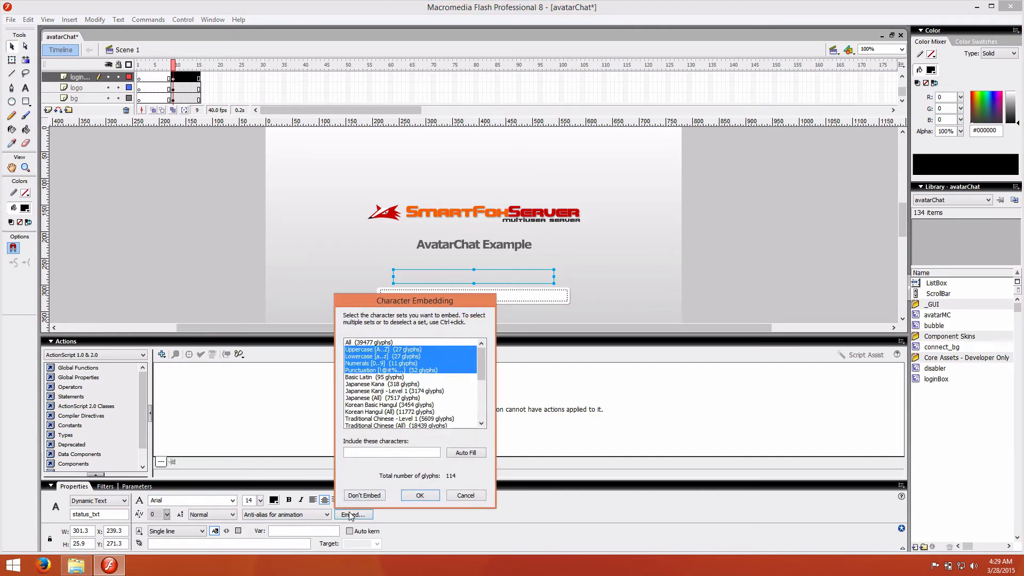
pyautogui.click(421, 495)
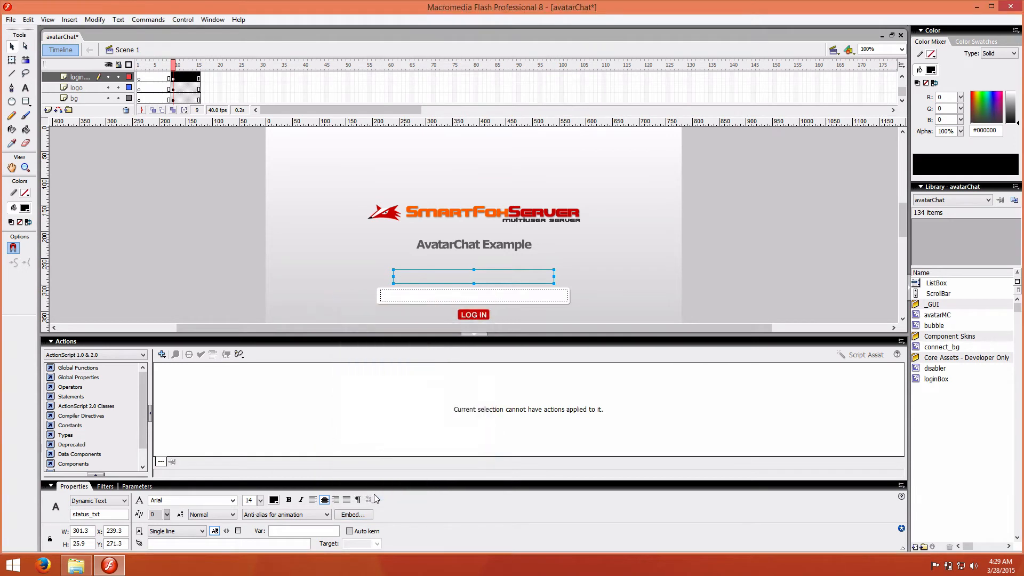
# - Set the font of the login_txt input field above the LOG IN button to Arial
pyautogui.click(489, 299)
pyautogui.click(200, 500)
pyautogui.write('a')
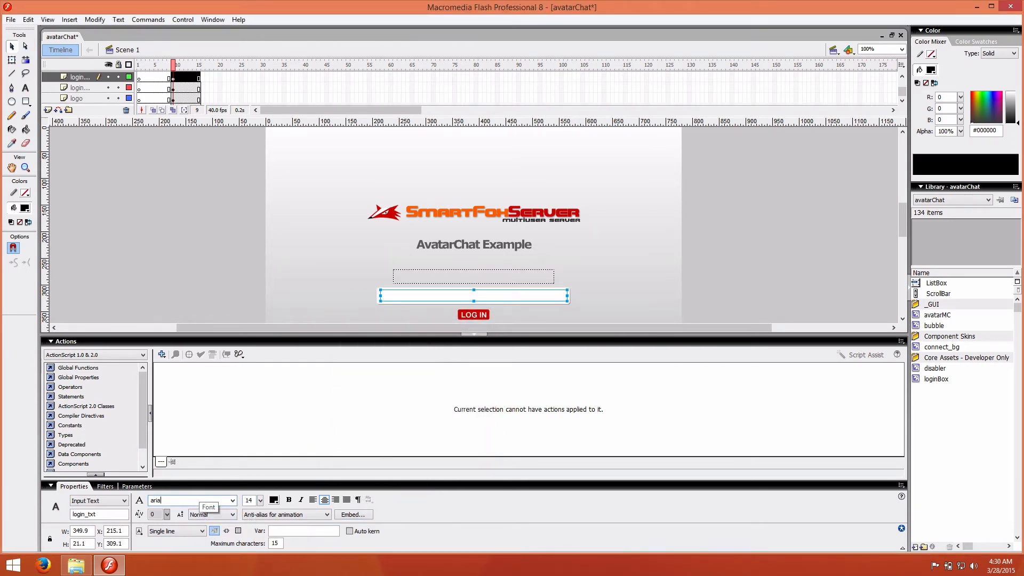
pyautogui.write('ria')
pyautogui.press('Return')
# - Set the font of the AvatarChat Example title text to Arial
pyautogui.click(487, 247)
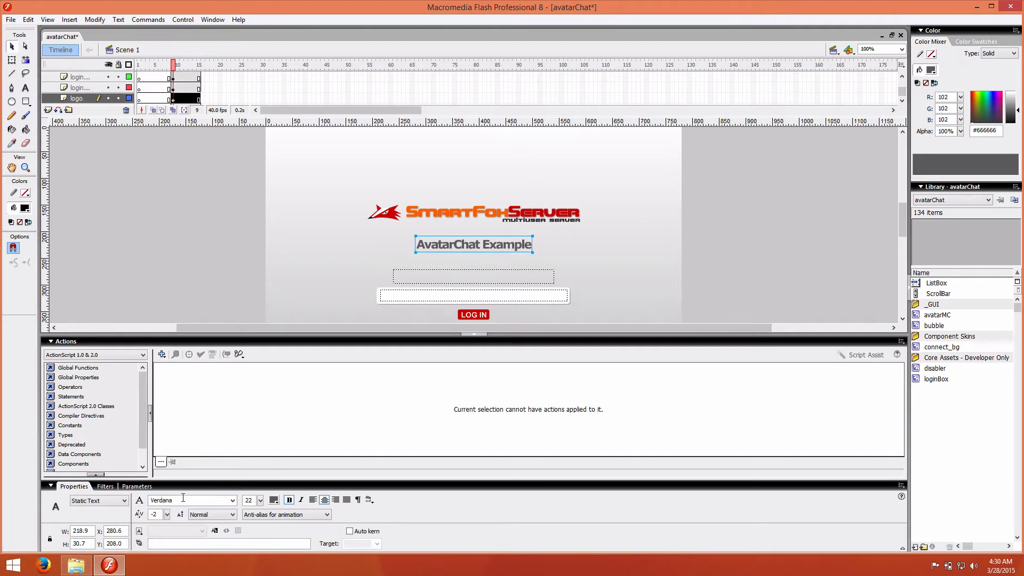
pyautogui.click(183, 499)
pyautogui.write('arial')
pyautogui.press('Return')
pyautogui.click(178, 232)
# - On the chat frame, set the currentRoom and userName_txt text fields to the Arial font
pyautogui.click(191, 64)
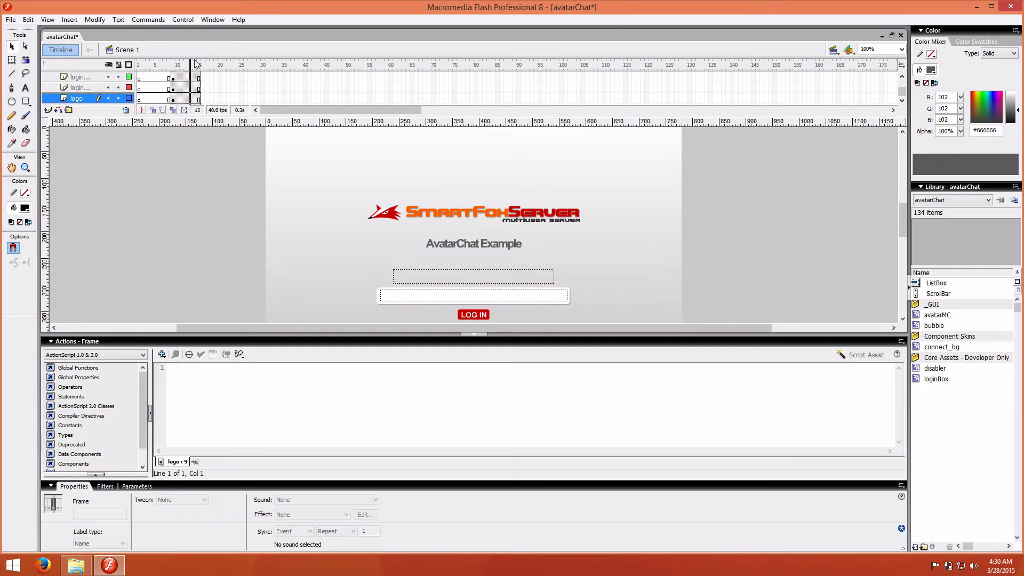
pyautogui.click(202, 64)
pyautogui.click(354, 186)
pyautogui.click(185, 500)
pyautogui.write('arial')
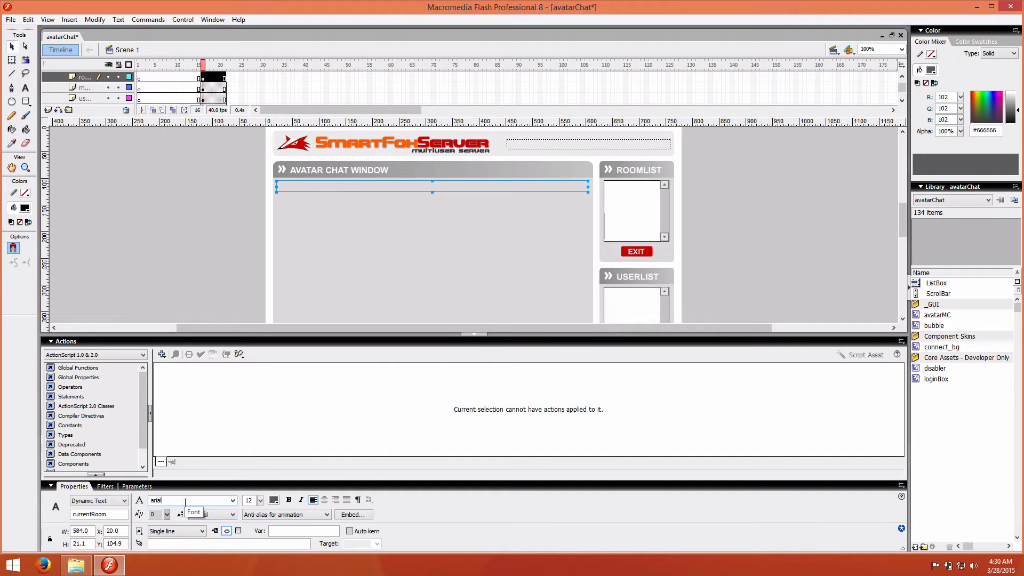
pyautogui.press('Return')
pyautogui.click(584, 144)
pyautogui.click(171, 501)
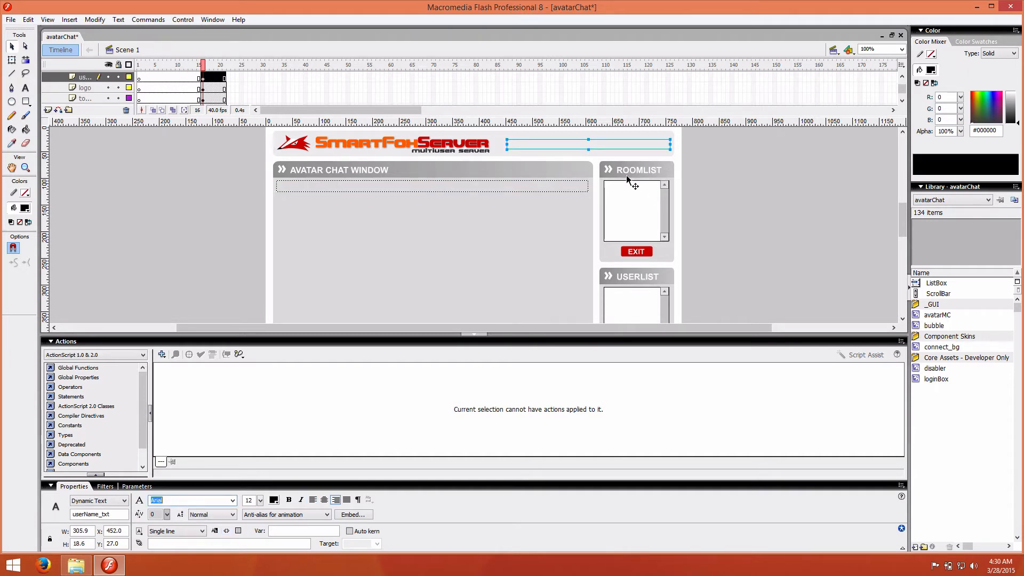
# - Set the font of the input_txt message field beside the SEND button to Arial
pyautogui.scroll(-3, 806, 222)
pyautogui.click(446, 297)
pyautogui.click(181, 502)
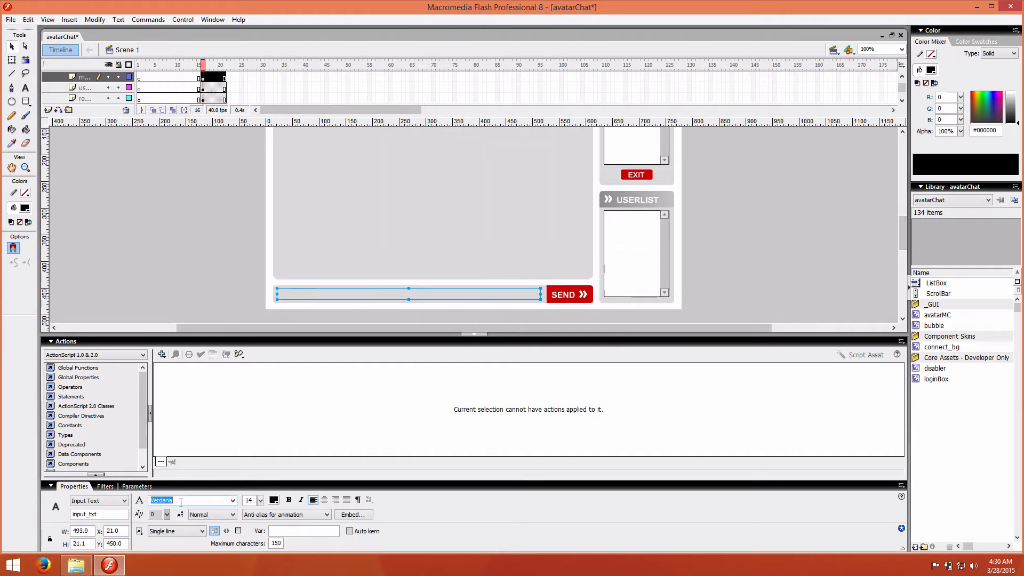
pyautogui.write('arial')
pyautogui.press('Return')
# - Open the avatar symbol from the library's _GUI/_Avatars folder and set its name text field's font to Arial
pyautogui.doubleClick(932, 304)
pyautogui.doubleClick(948, 314)
pyautogui.doubleClick(952, 325)
pyautogui.click(434, 245)
pyautogui.click(186, 502)
pyautogui.write('a')
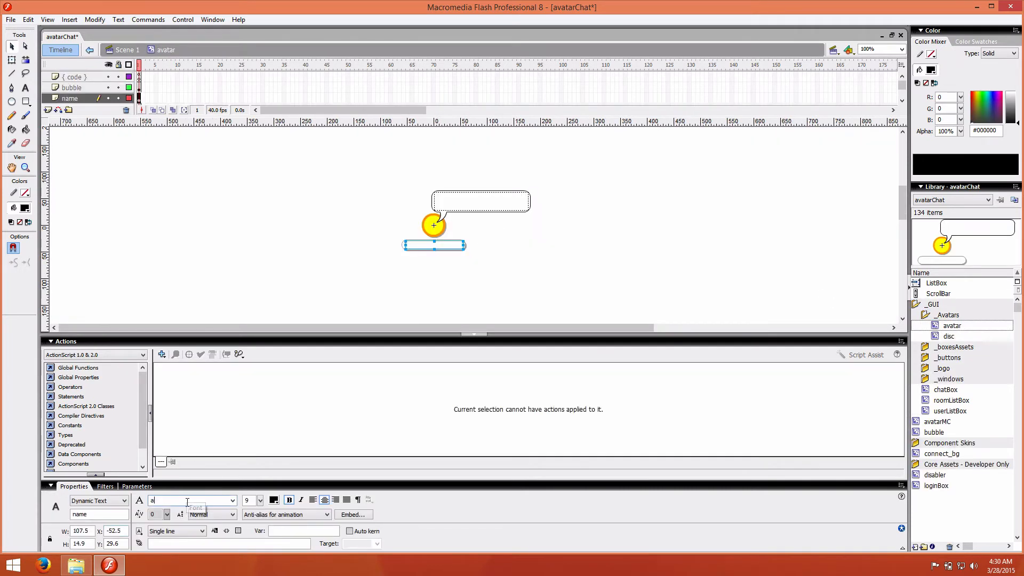
# - Check the font of the message text inside the avatar's speech bubble and return to Scene 1
pyautogui.doubleClick(441, 200)
pyautogui.click(196, 497)
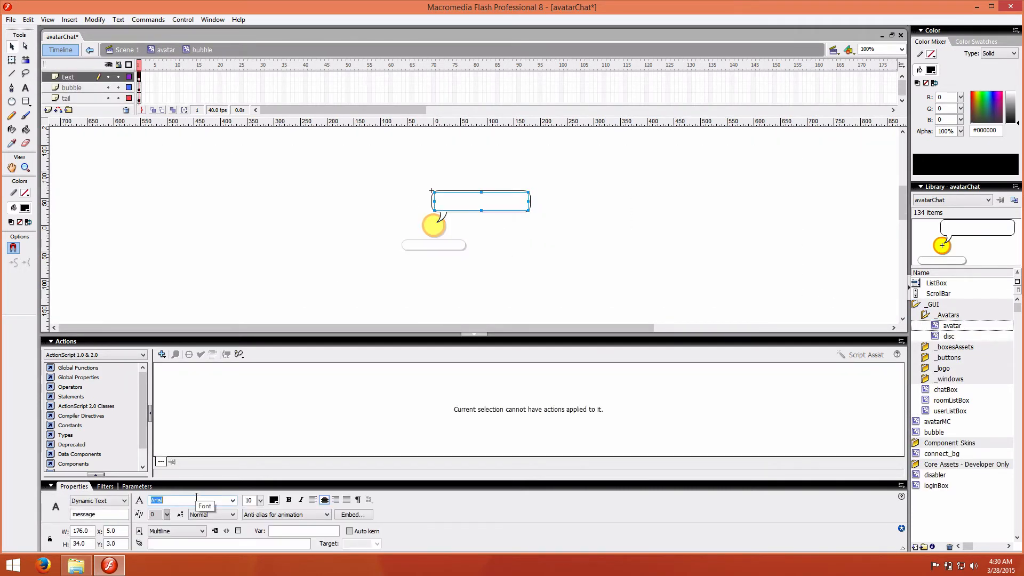
pyautogui.doubleClick(283, 217)
pyautogui.click(924, 315)
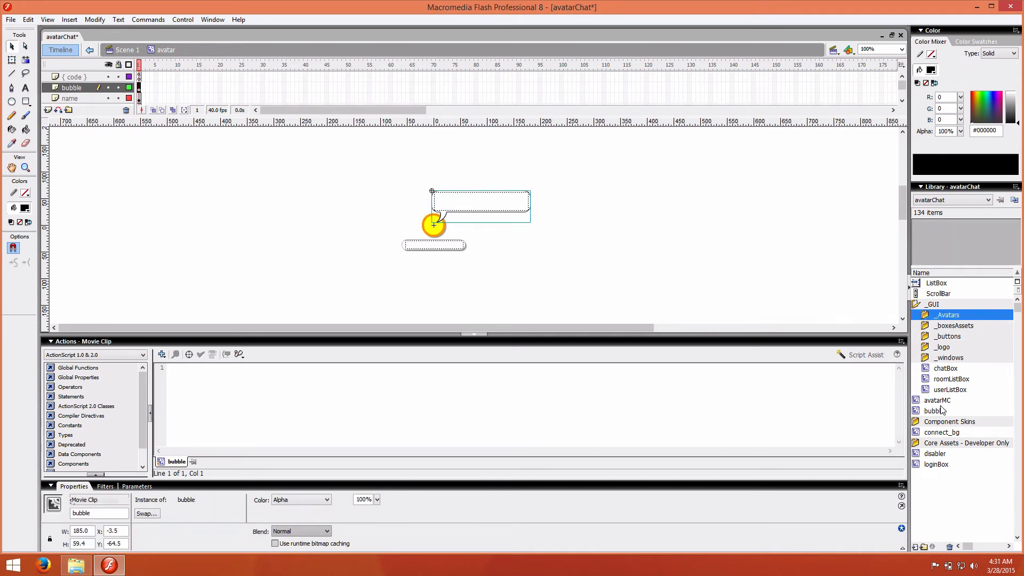
pyautogui.click(123, 49)
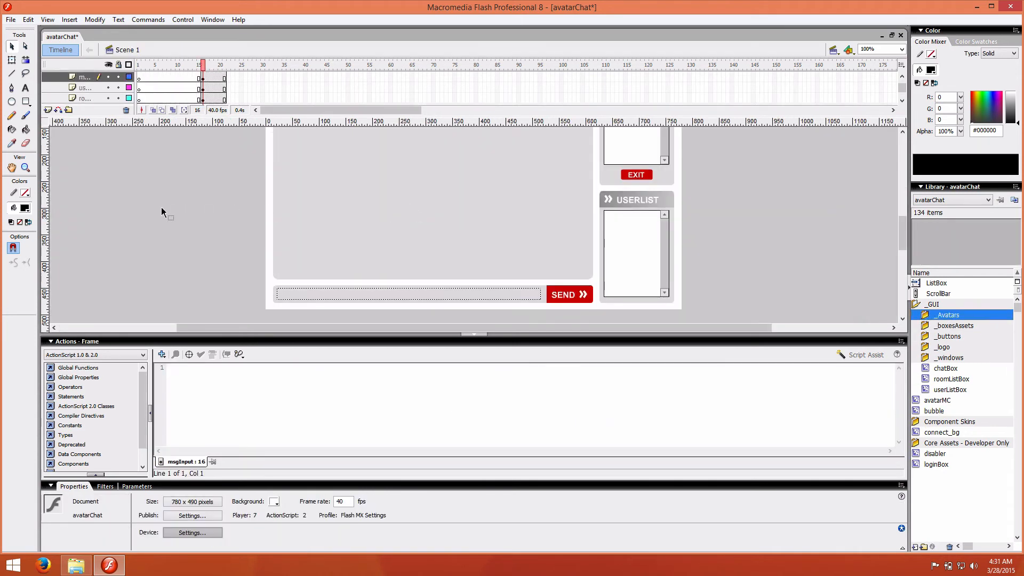
# - In the Flash publish settings, set local playback security to Access network only
pyautogui.click(10, 20)
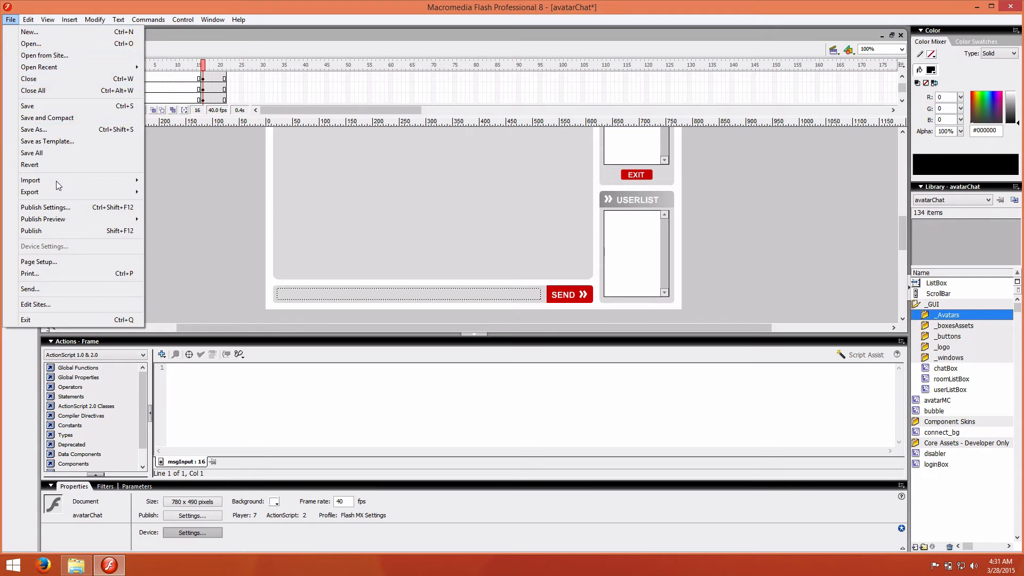
pyautogui.click(73, 207)
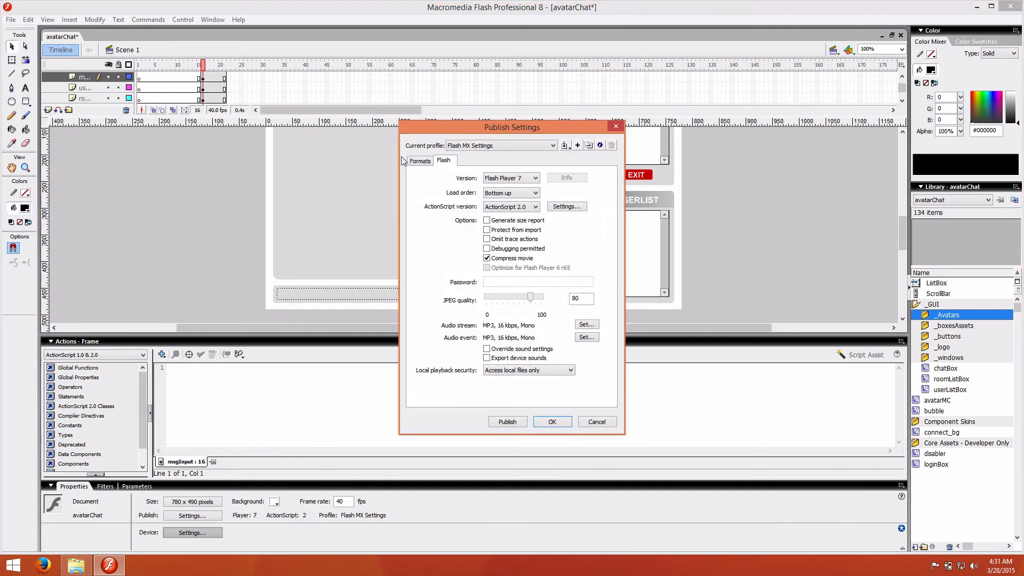
pyautogui.click(420, 161)
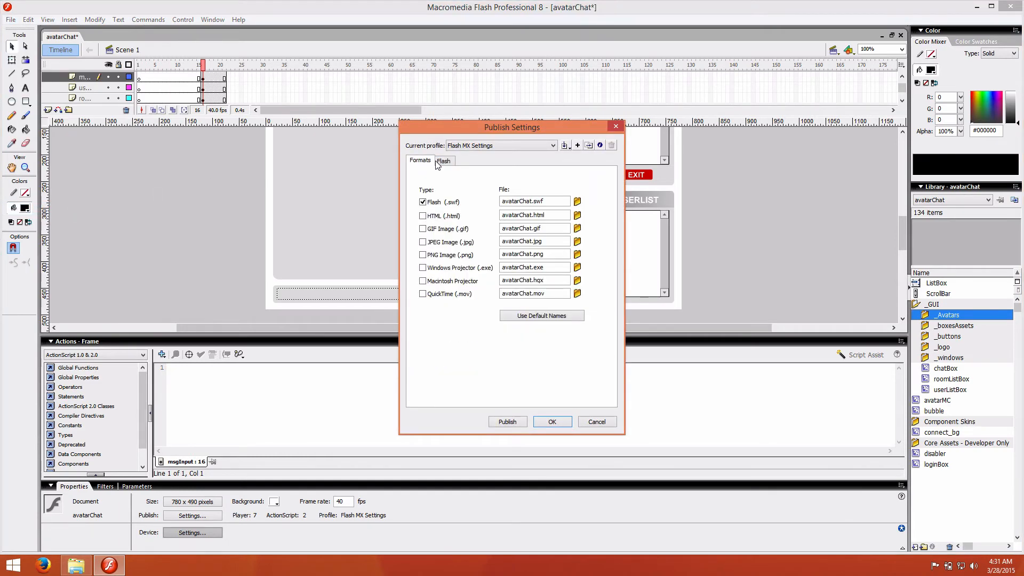
pyautogui.click(443, 160)
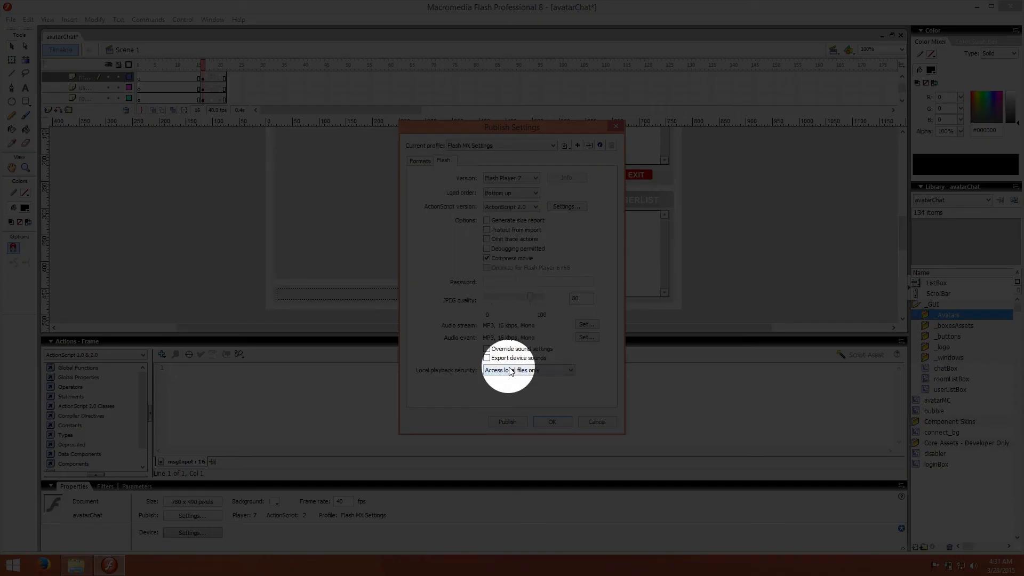
pyautogui.click(520, 371)
pyautogui.click(523, 386)
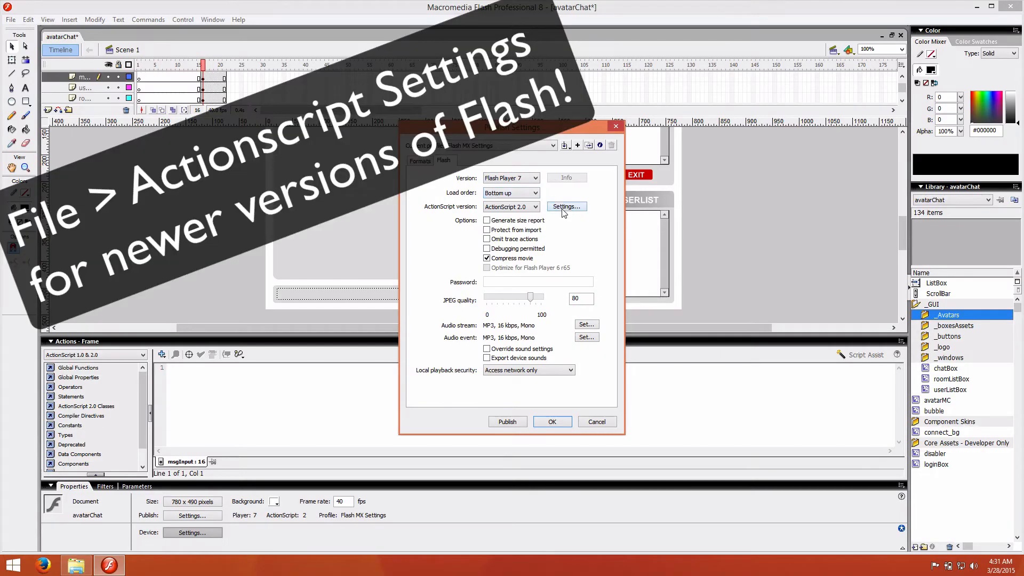
# - Add the Actionscript 2.0 folder from SmartFoxServerPRO_1.6.6's Flash API folder to the ActionScript 2.0 classpath
pyautogui.click(565, 207)
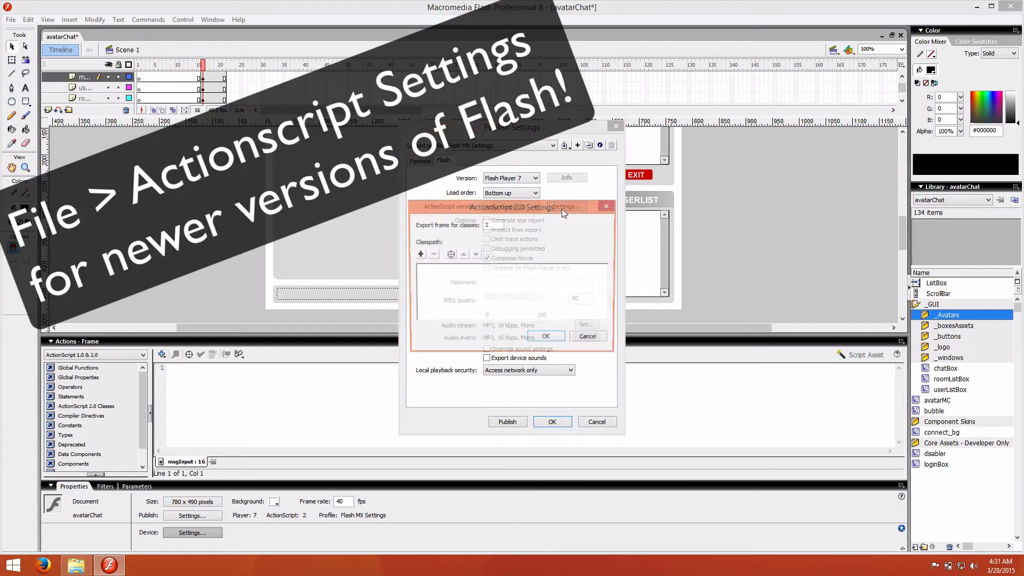
pyautogui.click(419, 255)
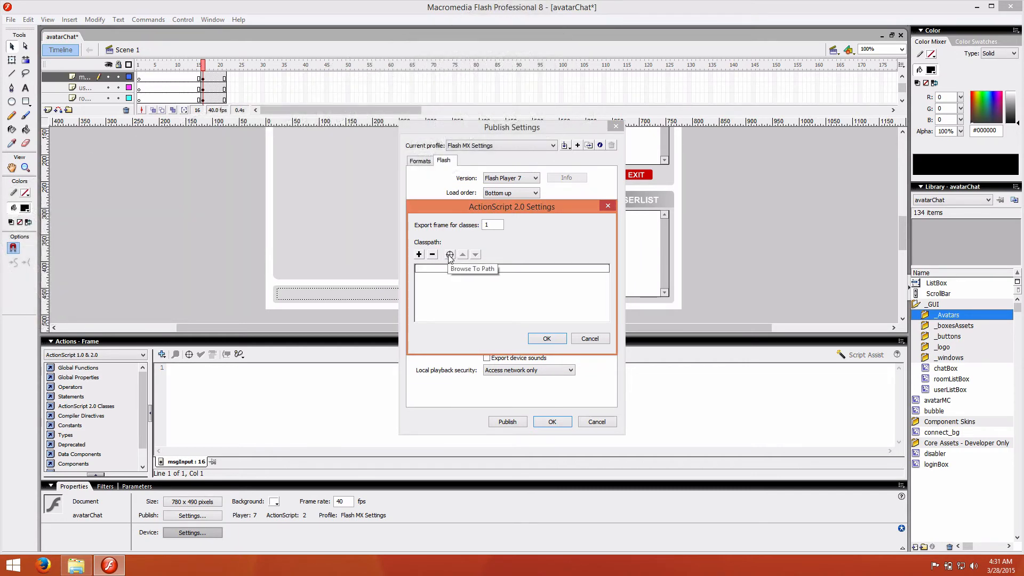
pyautogui.click(450, 255)
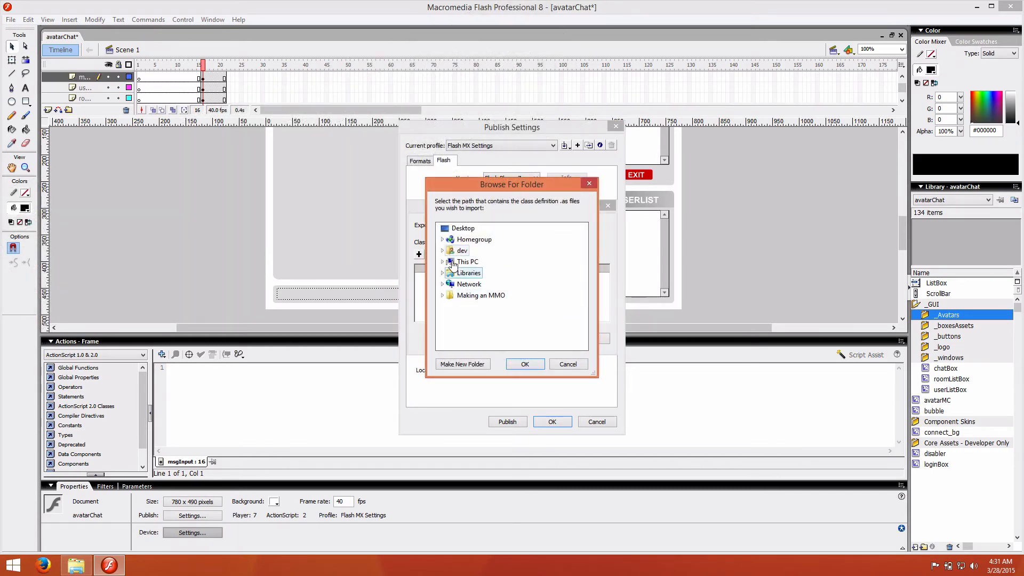
pyautogui.click(467, 295)
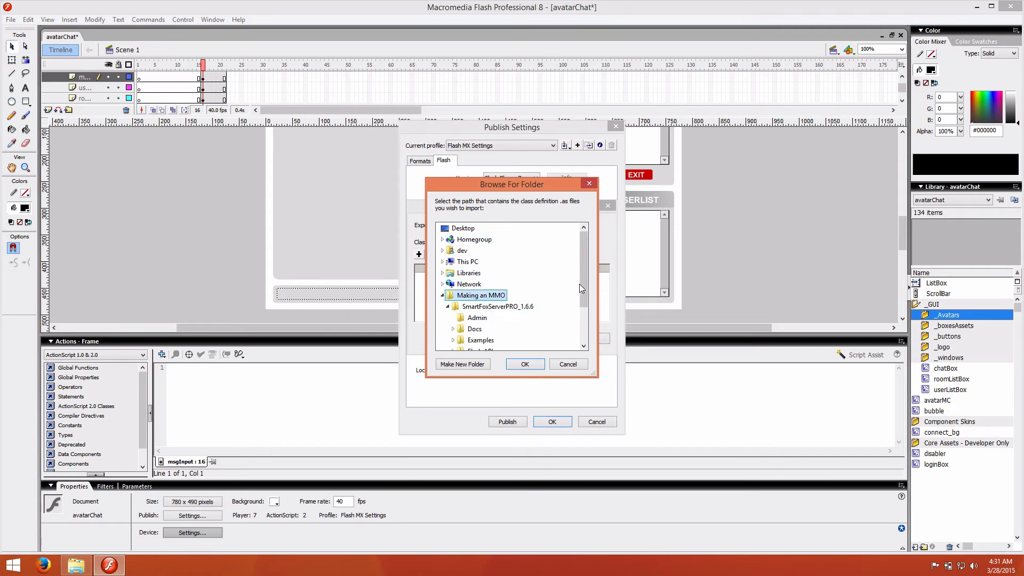
pyautogui.moveTo(580, 288); pyautogui.dragTo(582, 316)
pyautogui.click(475, 297)
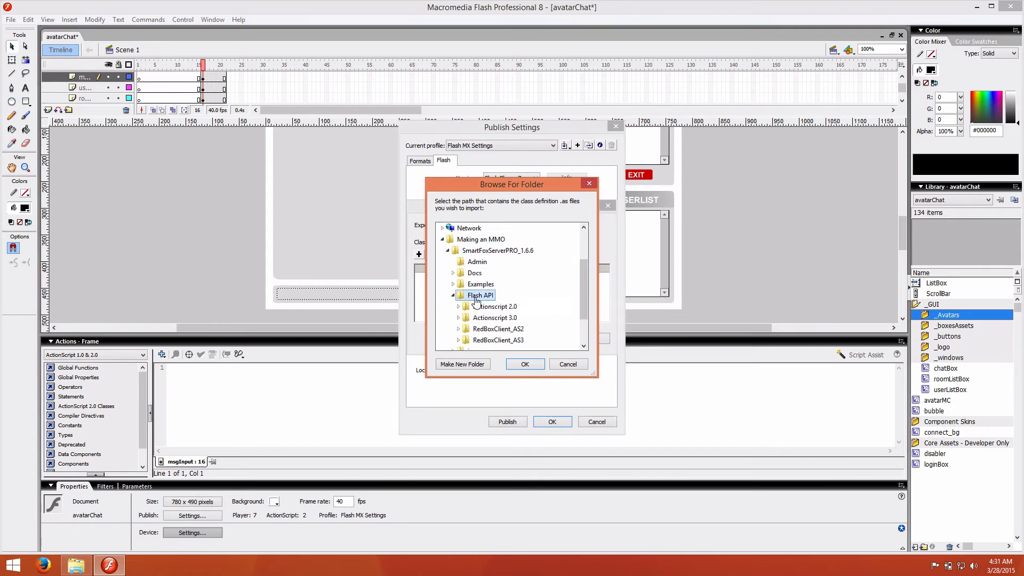
pyautogui.click(483, 306)
pyautogui.click(525, 364)
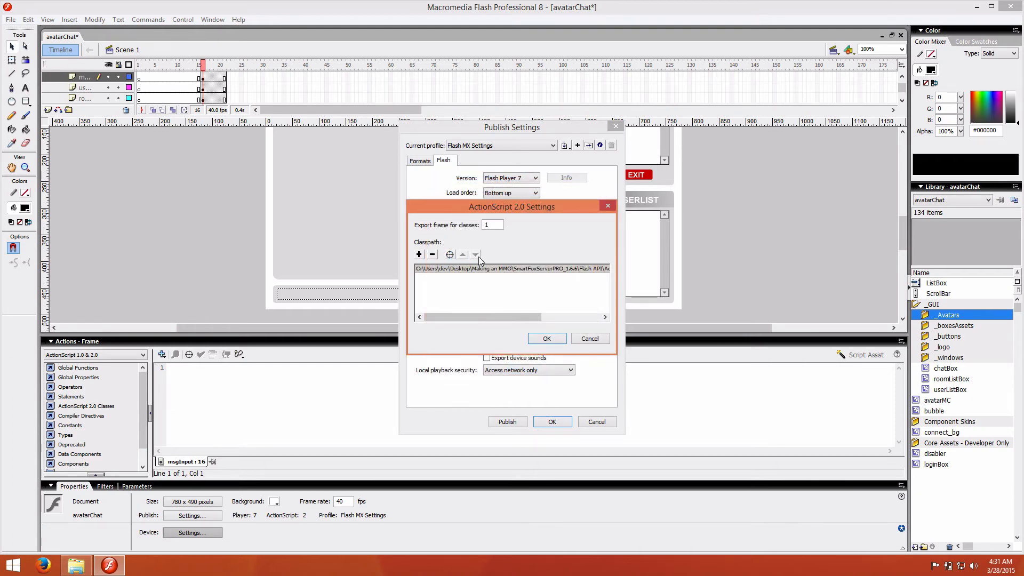
# - Add the Flash API's RedBoxClient_AS2 folder as a second classpath and accept the ActionScript and publish settings
pyautogui.click(419, 254)
pyautogui.click(451, 255)
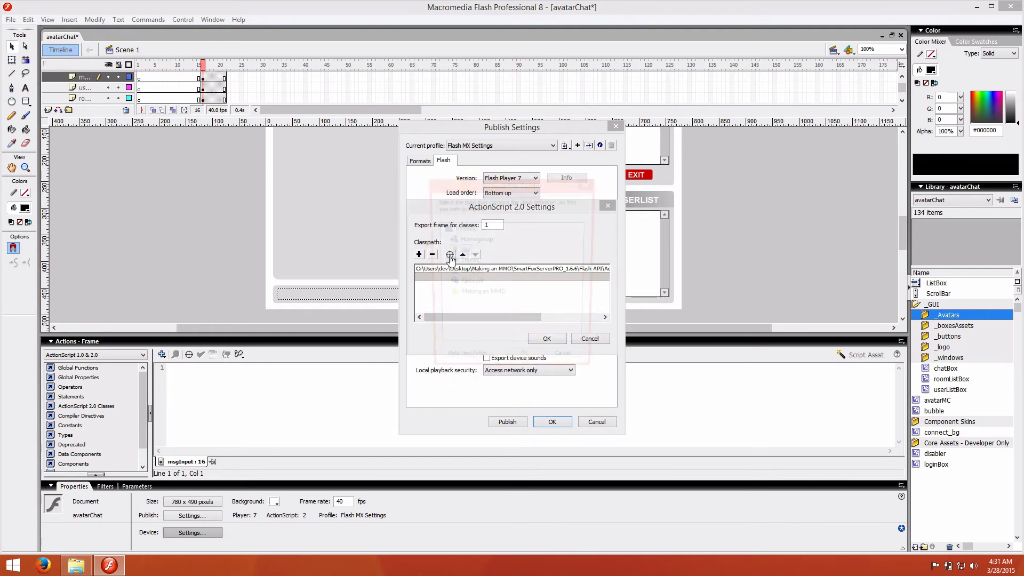
pyautogui.click(477, 295)
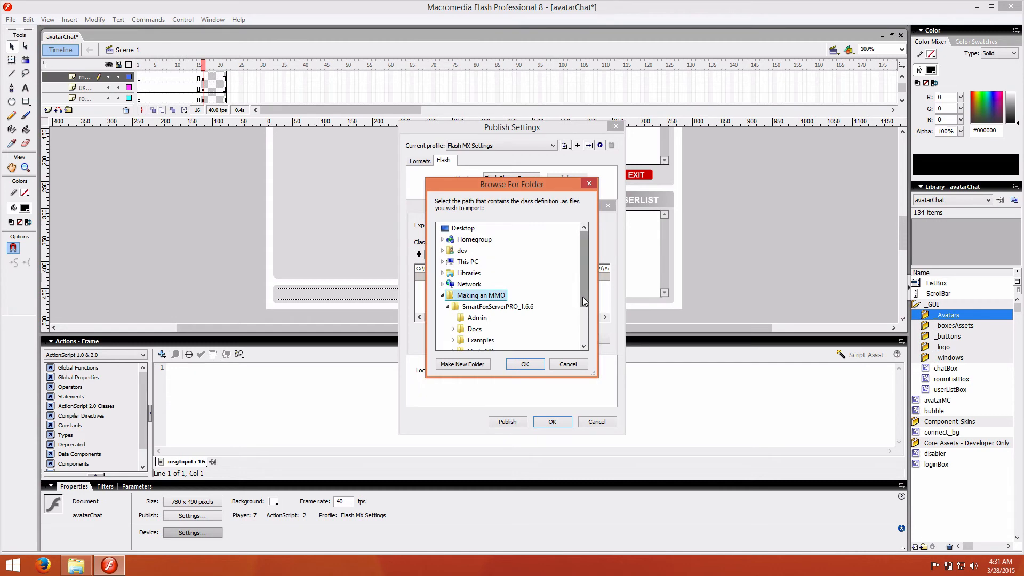
pyautogui.moveTo(583, 297); pyautogui.dragTo(583, 326)
pyautogui.click(480, 296)
pyautogui.click(498, 329)
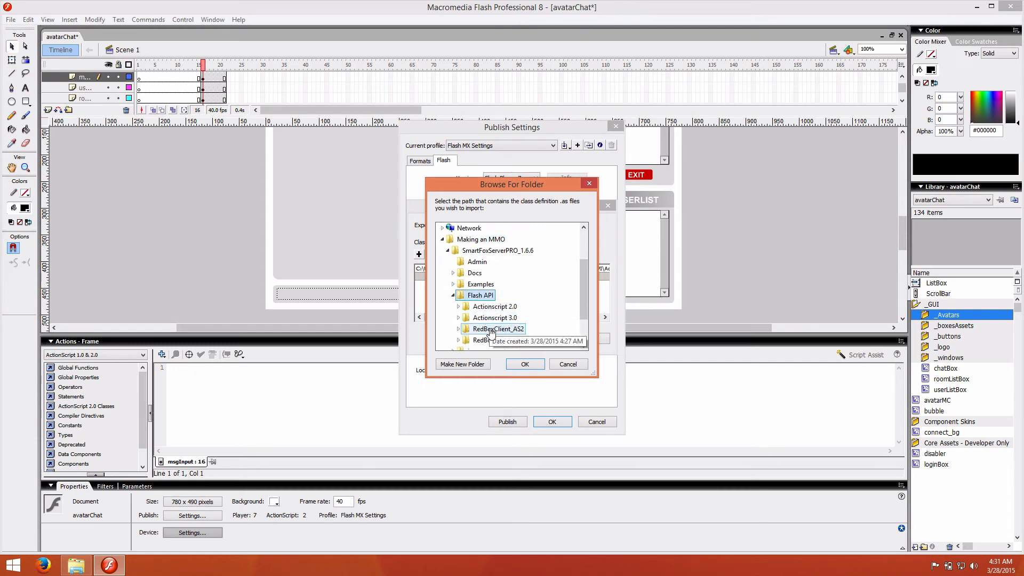
pyautogui.click(530, 365)
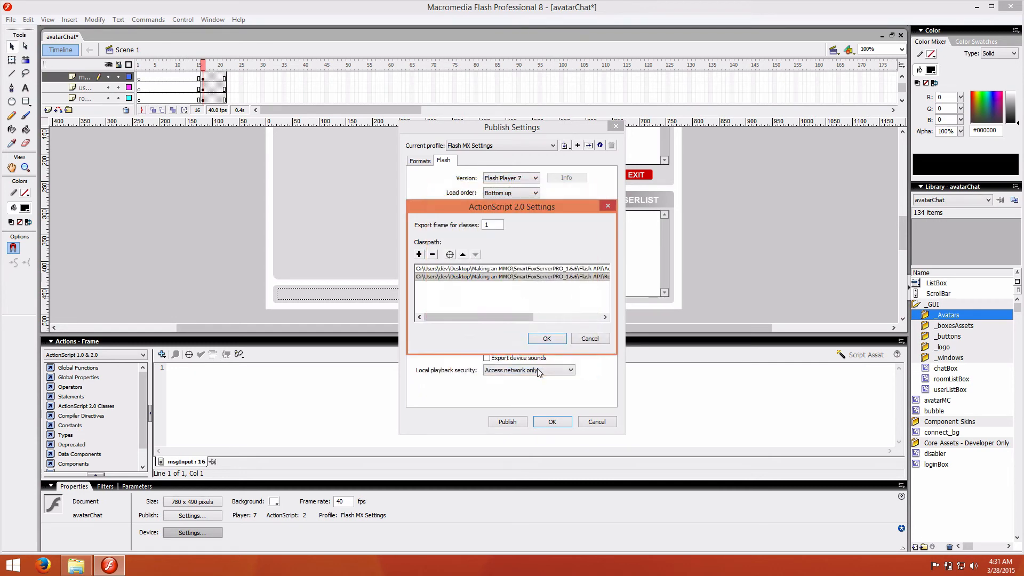
pyautogui.click(546, 339)
pyautogui.press('Return')
# - Test the avatarChat movie, and close the test window and its output
pyautogui.hotkey('ctrl', 'Return')
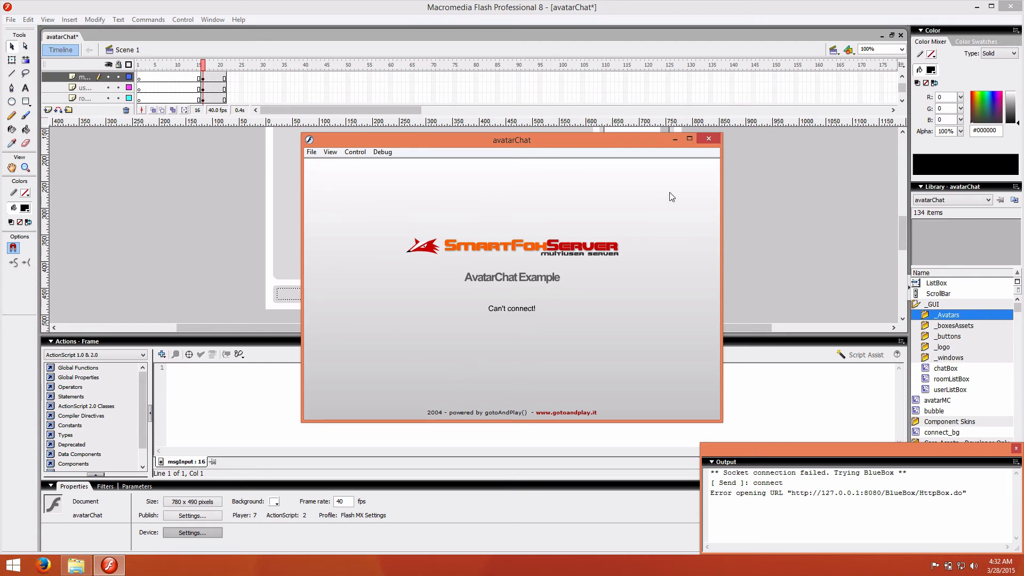
pyautogui.click(707, 139)
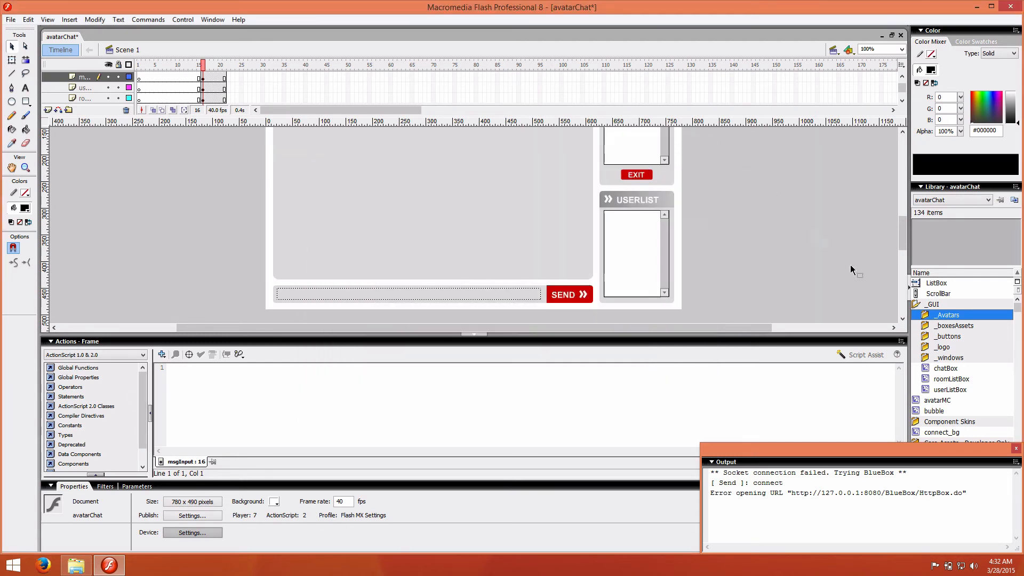
pyautogui.click(1016, 449)
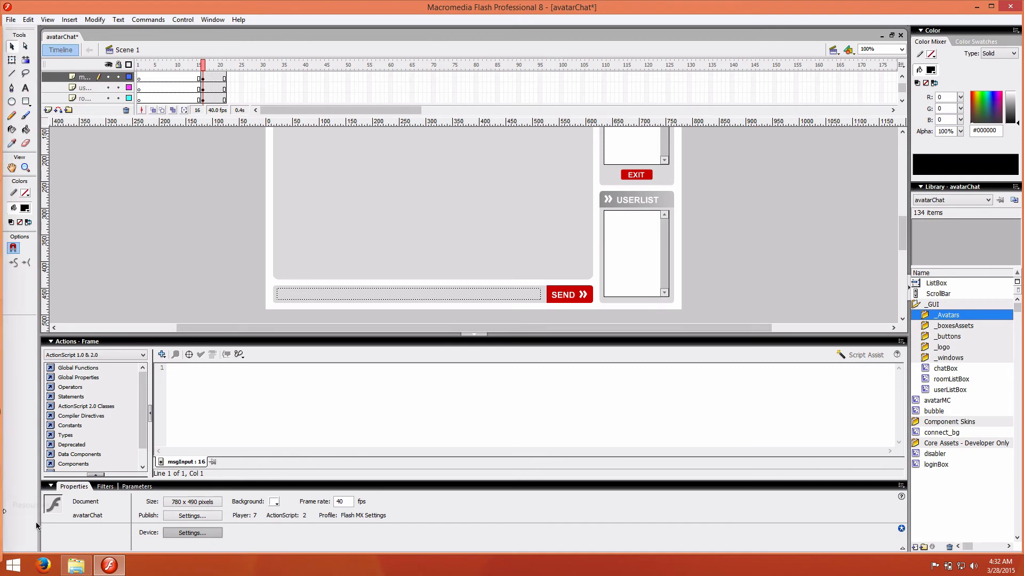
# - Run the start batch file in the SmartFoxServerPRO_1.6.6 folder and allow Java through the firewall on private and public networks
pyautogui.click(75, 567)
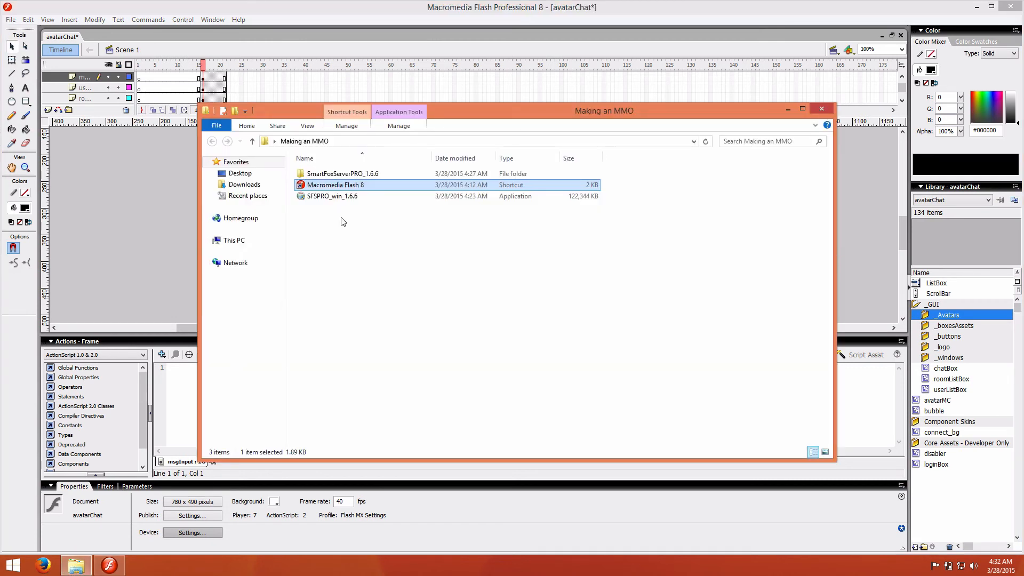
pyautogui.doubleClick(343, 175)
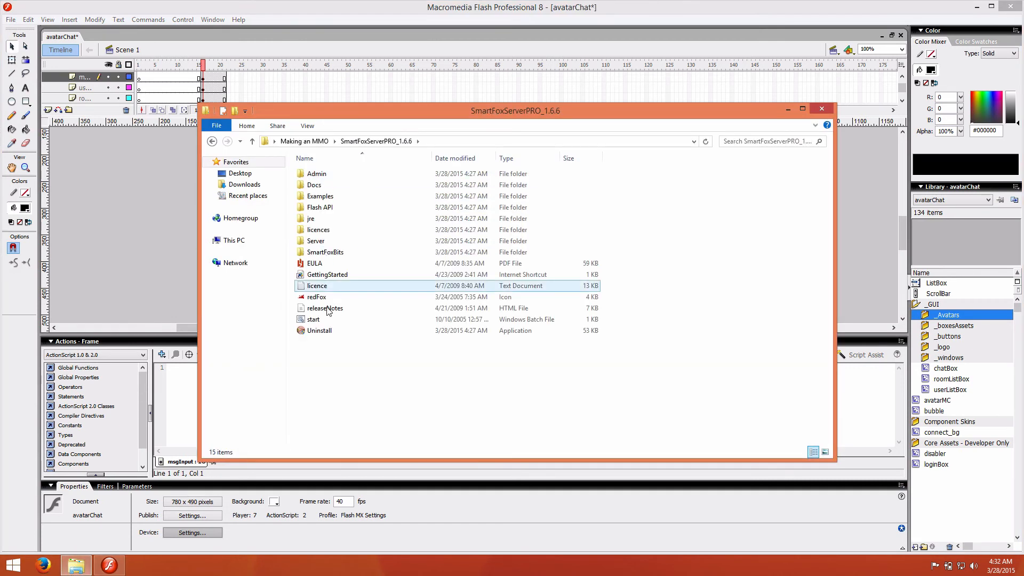
pyautogui.doubleClick(321, 323)
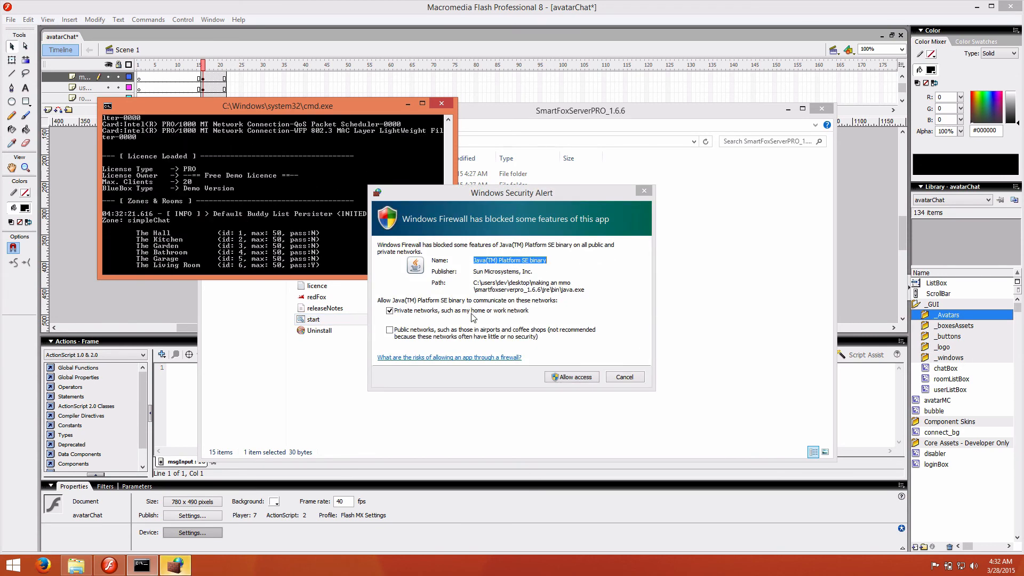
pyautogui.click(446, 331)
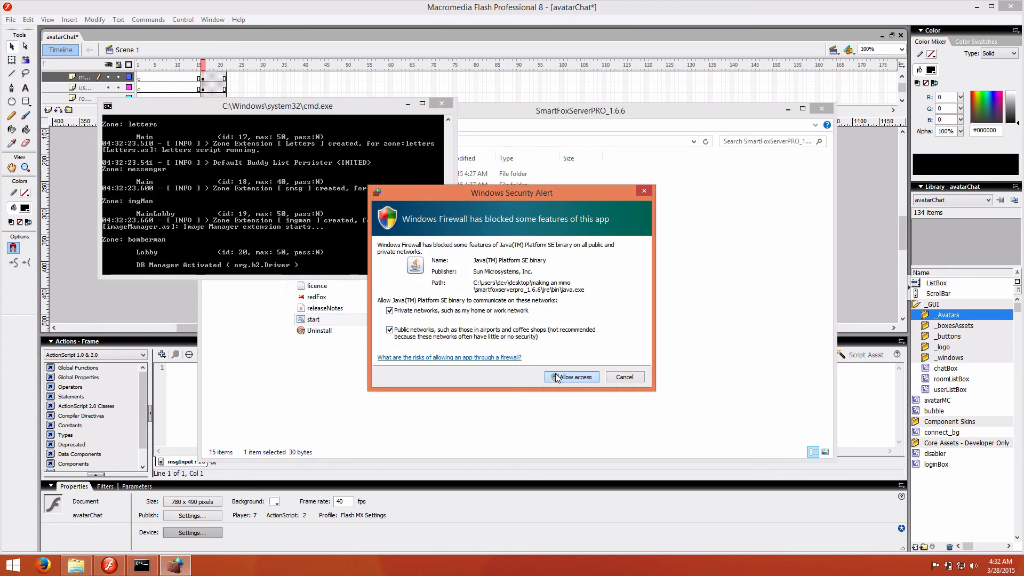
pyautogui.click(572, 377)
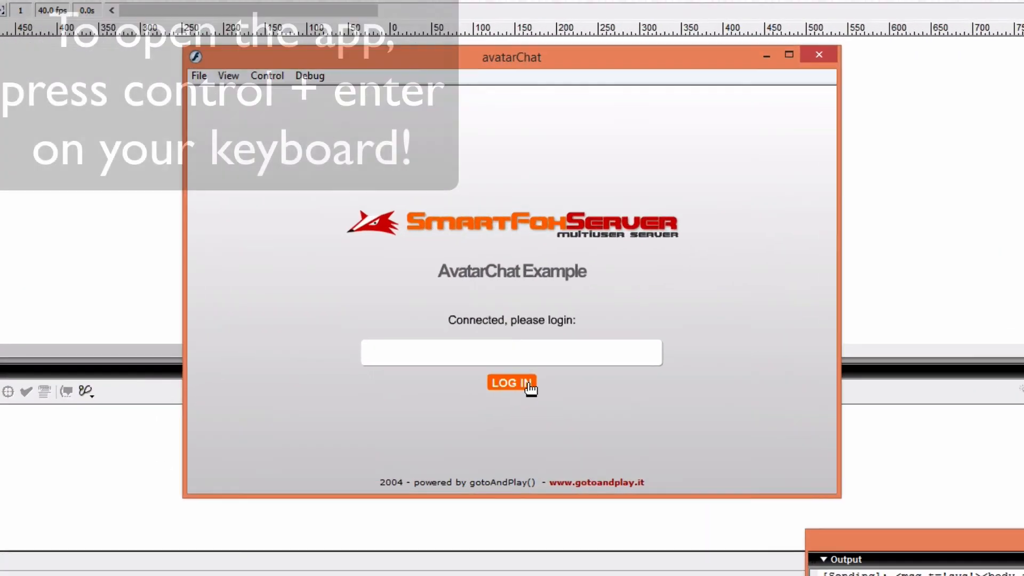
# - Log in to the avatarChat test movie without a user name and move the avatar to several spots in The Hall
pyautogui.click(510, 347)
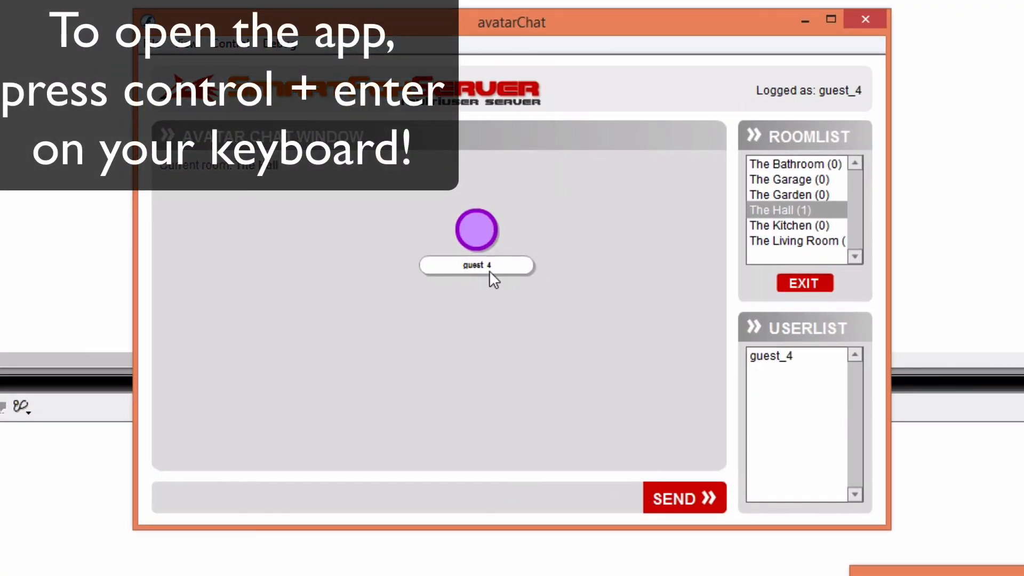
pyautogui.click(313, 402)
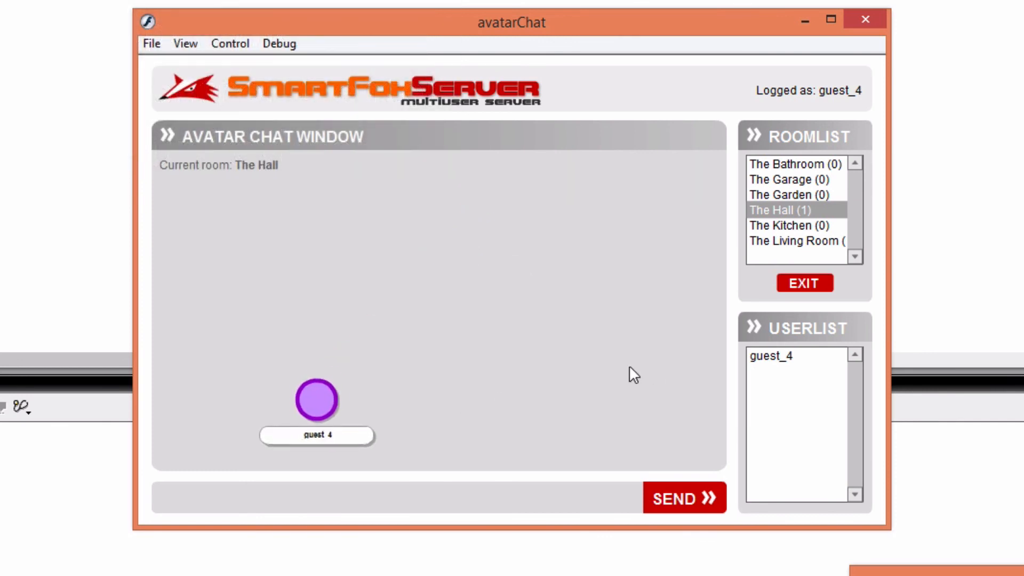
pyautogui.click(652, 369)
pyautogui.click(254, 231)
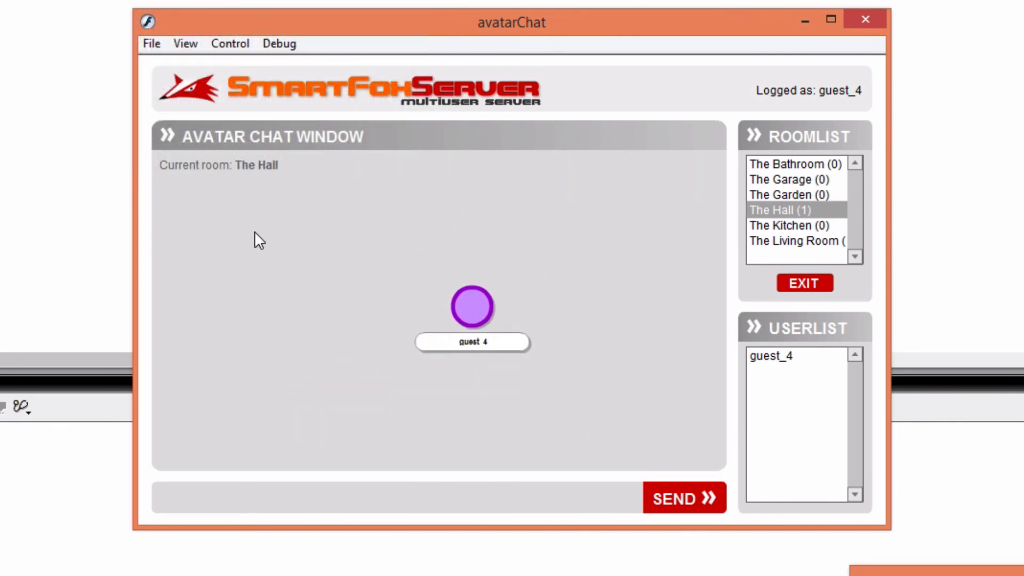
pyautogui.click(240, 421)
pyautogui.click(604, 212)
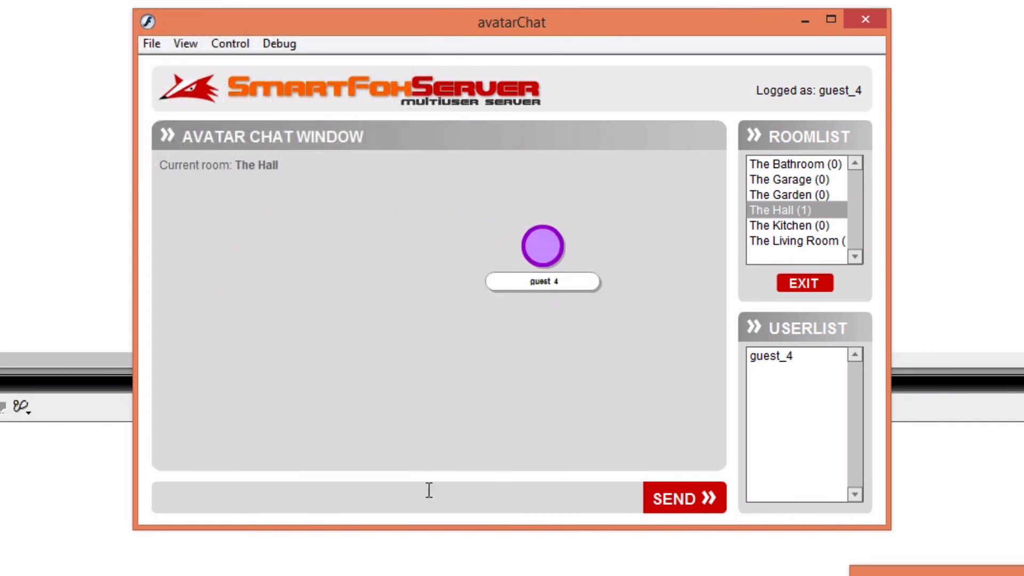
# - Send the chat message "Hello world!" in The Hall
pyautogui.click(424, 493)
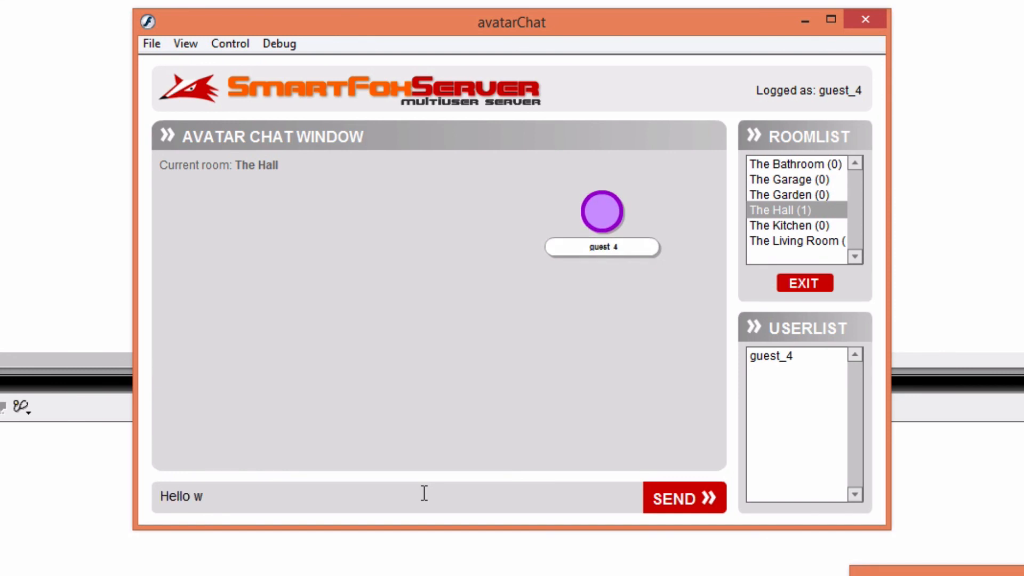
pyautogui.write('Hello world!')
pyautogui.click(670, 503)
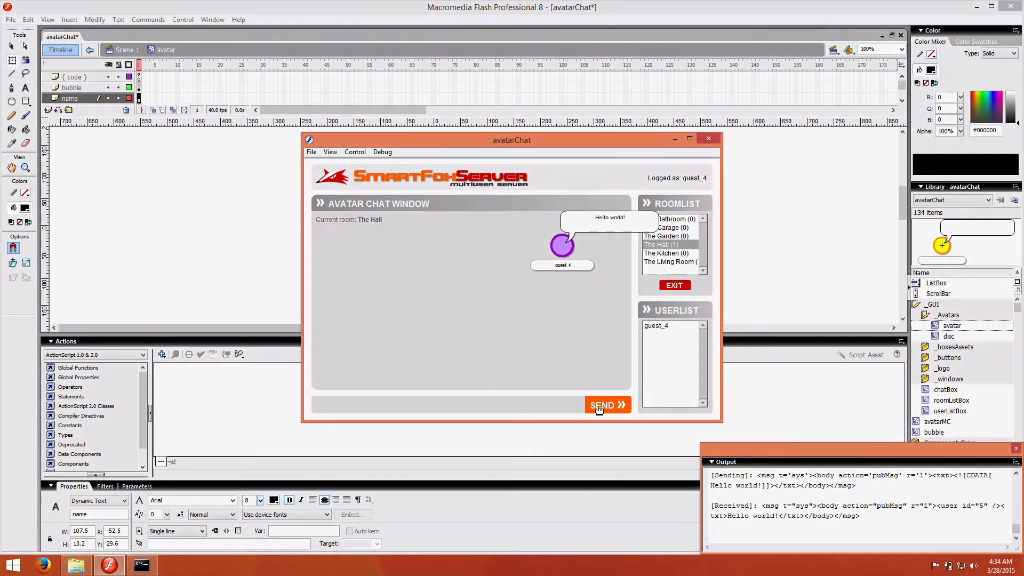